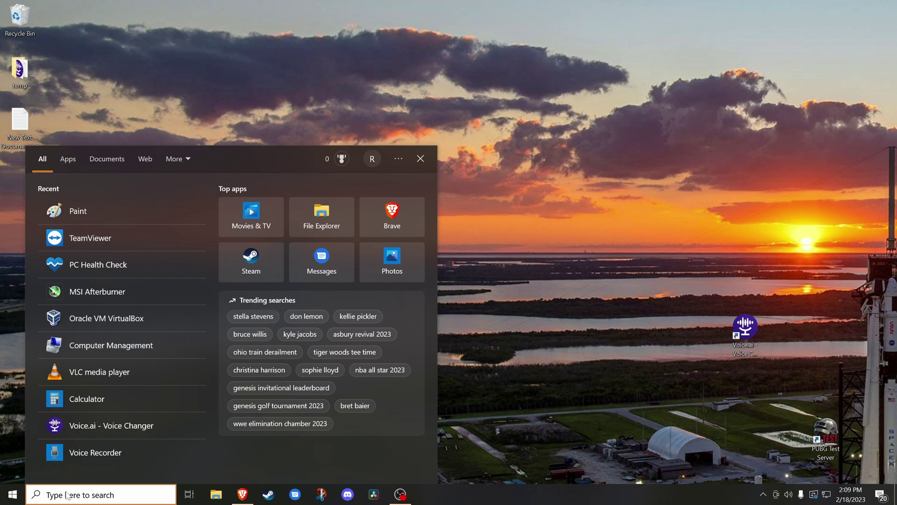
Search Windows for 'pc health check'.
type("pc h")
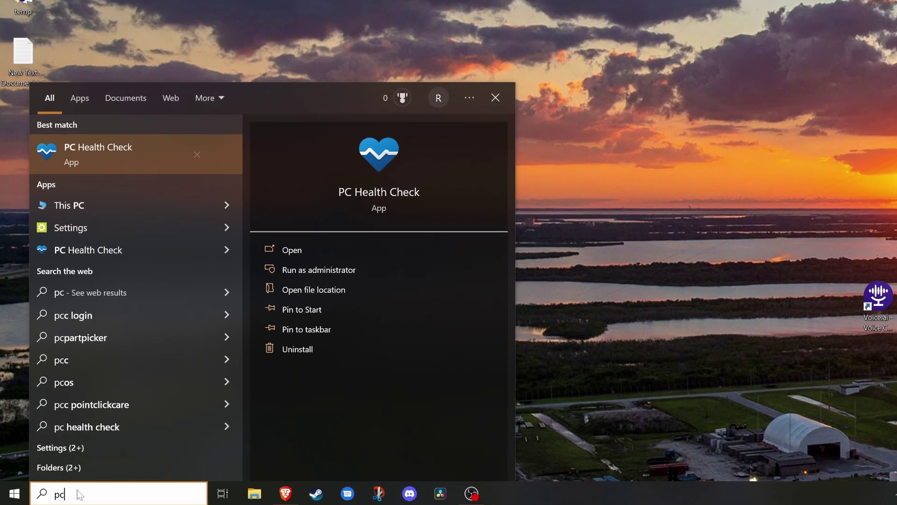
type("ealth check")
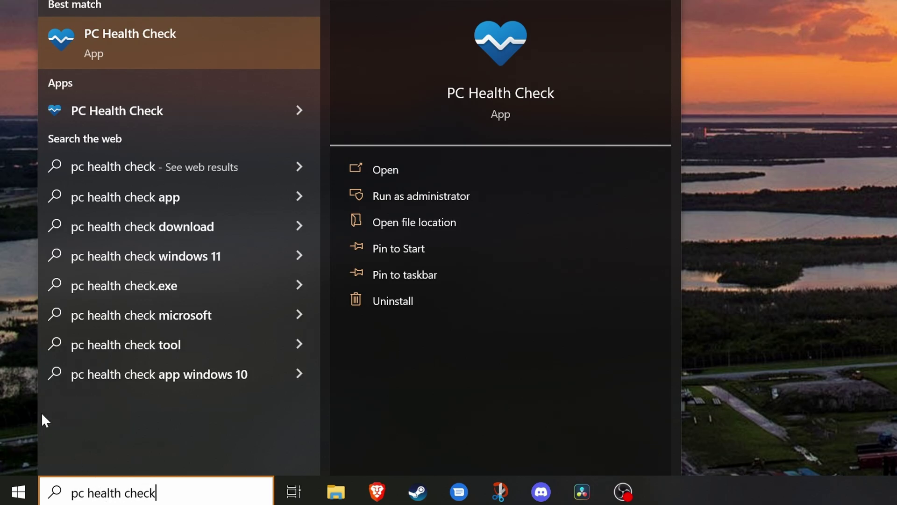
Save WindowsPCHealthCheckSetup.msi from the Windows 11 page's Check for compatibility section.
left_click(150, 43)
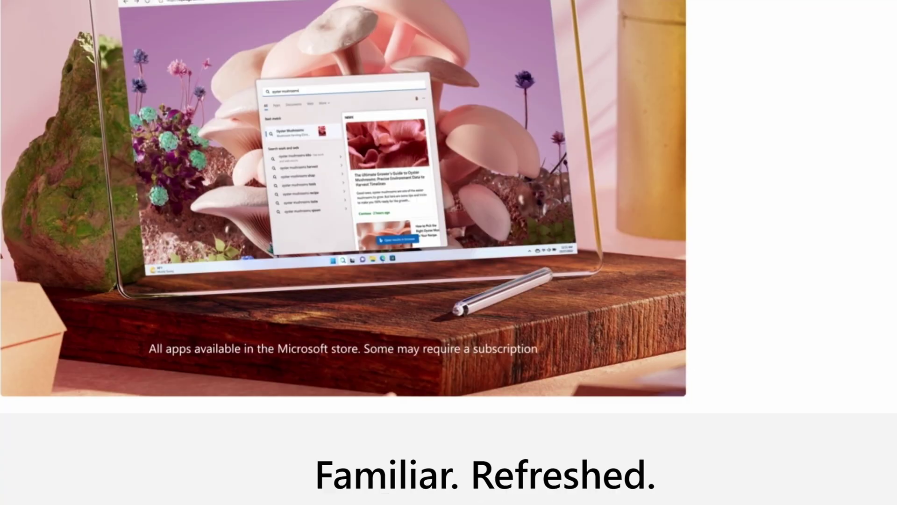
scroll(449, 252, "down", 20)
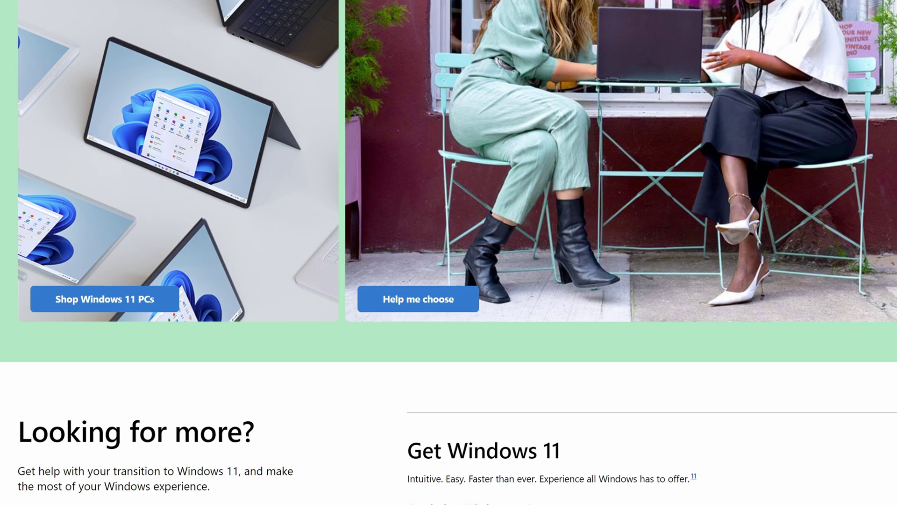
scroll(448, 253, "down", 2)
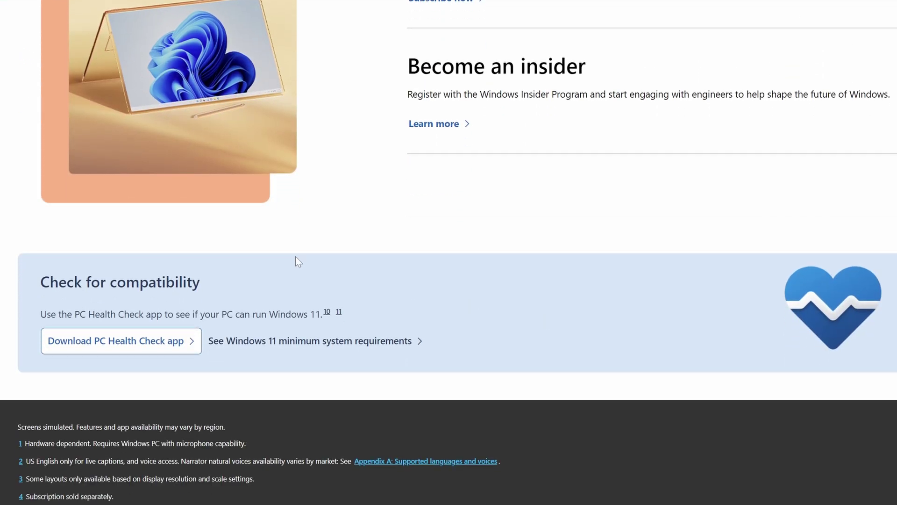
left_click(128, 346)
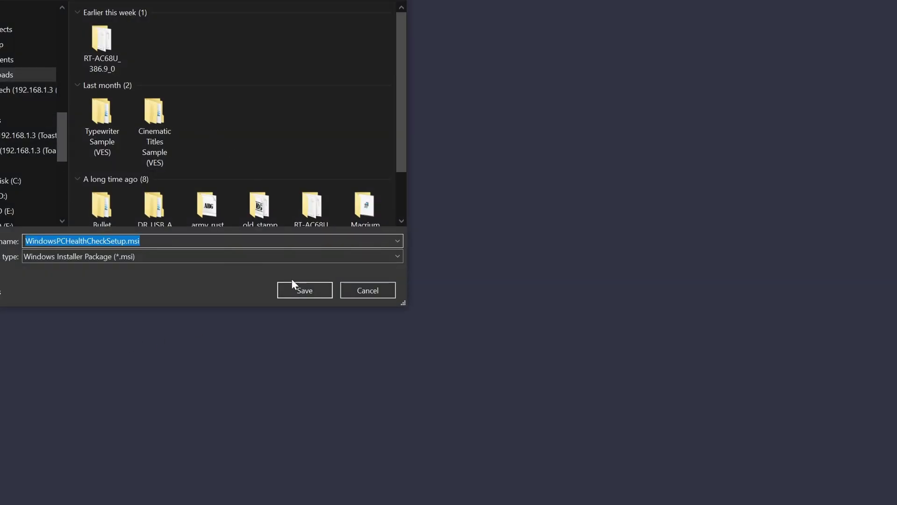
left_click(304, 291)
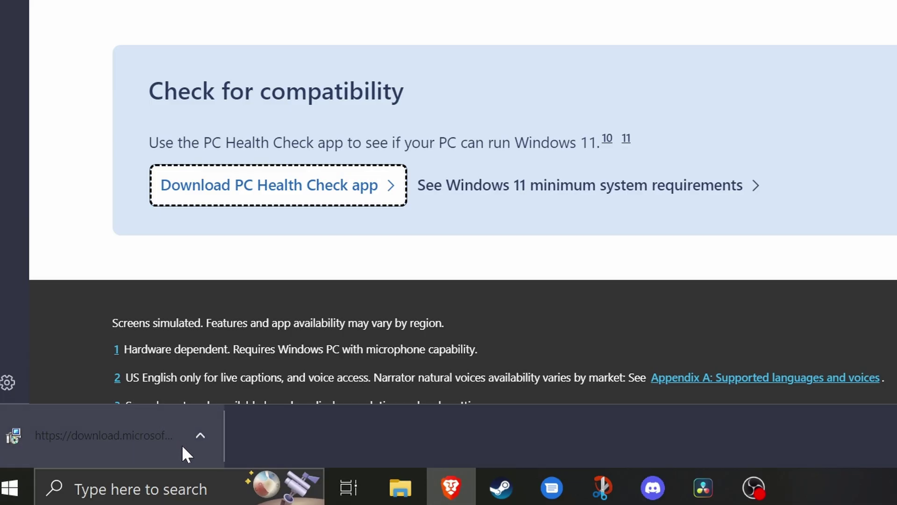
left_click(72, 497)
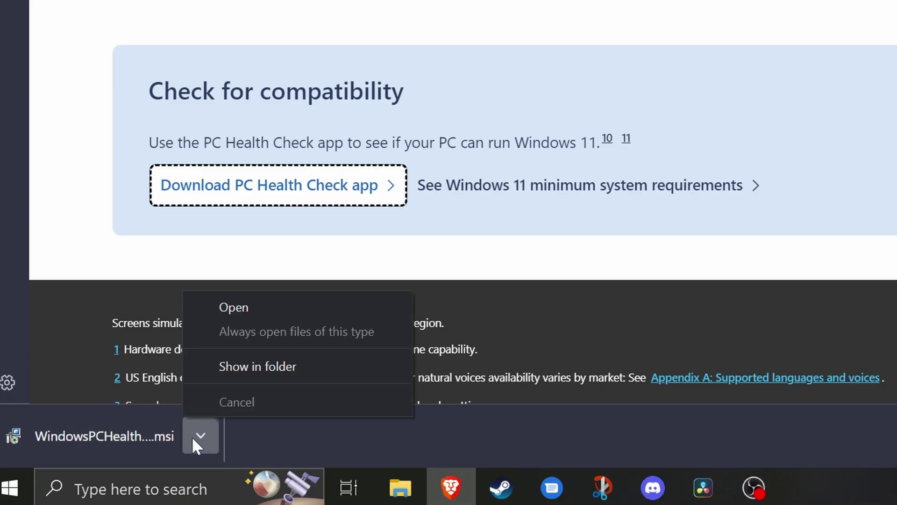
Install PC Health Check from the downloaded .msi and run the Windows 11 check, showing all results.
left_click(259, 369)
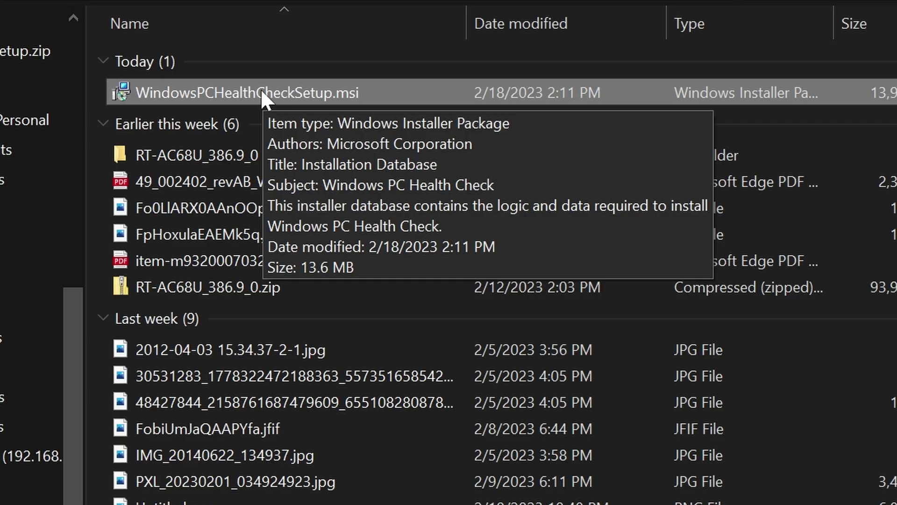
double_click(260, 92)
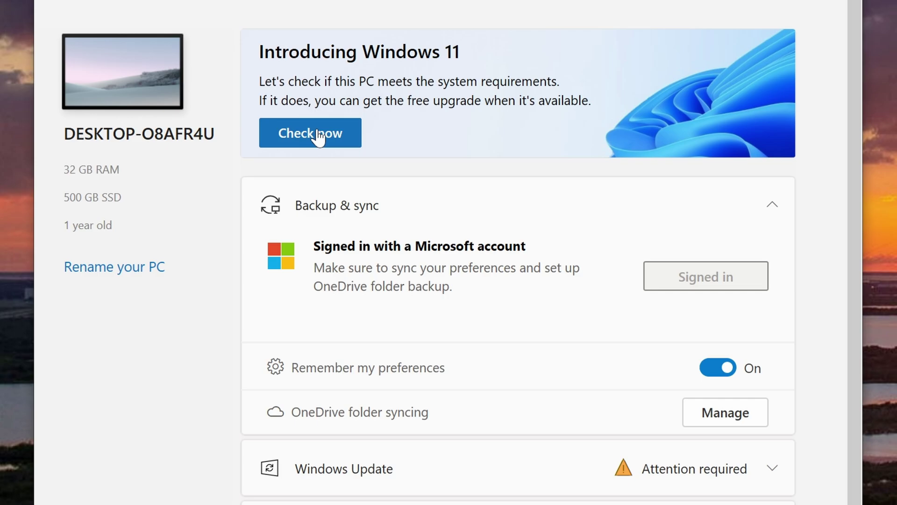
left_click(318, 137)
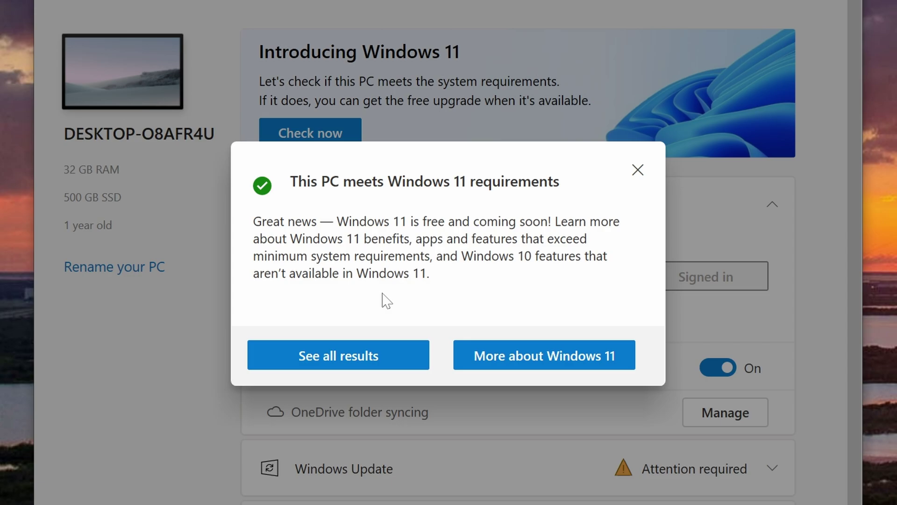
left_click(360, 359)
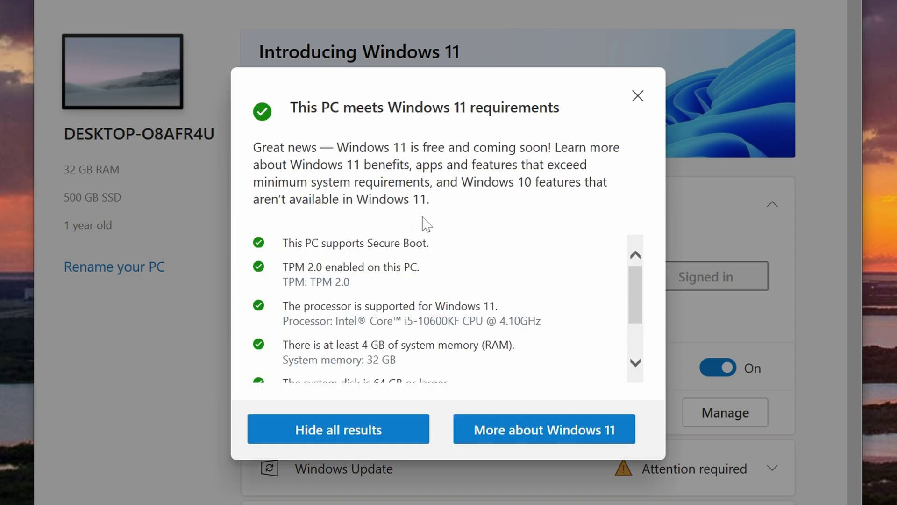
left_click_drag(639, 289, 629, 272)
Review 'Before you begin' under Create Windows 11 Installation Media and download mediacreationtool.exe.
scroll(341, 331, "down", 2)
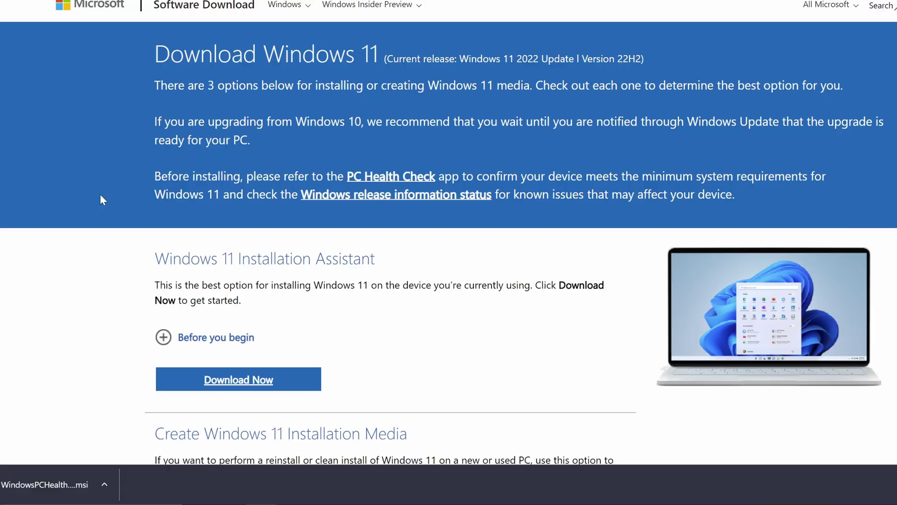
scroll(100, 195, "down", 3)
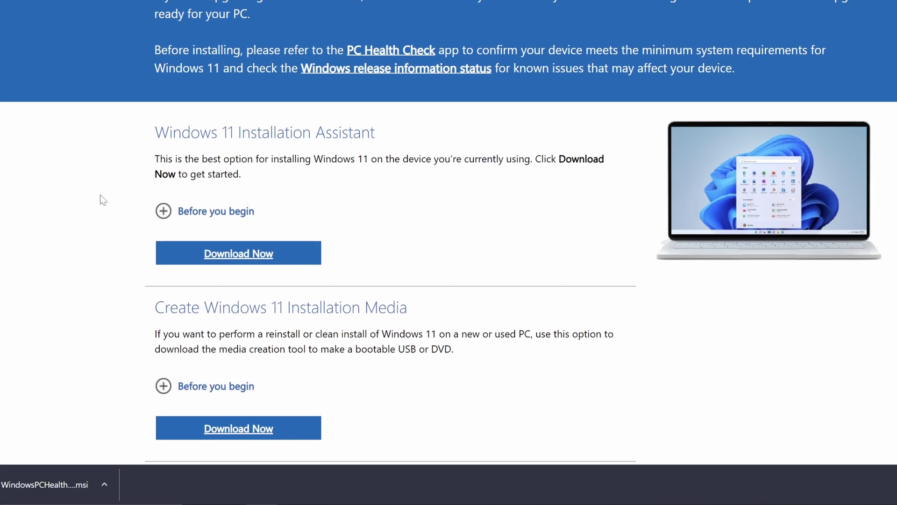
scroll(130, 183, "down", 5)
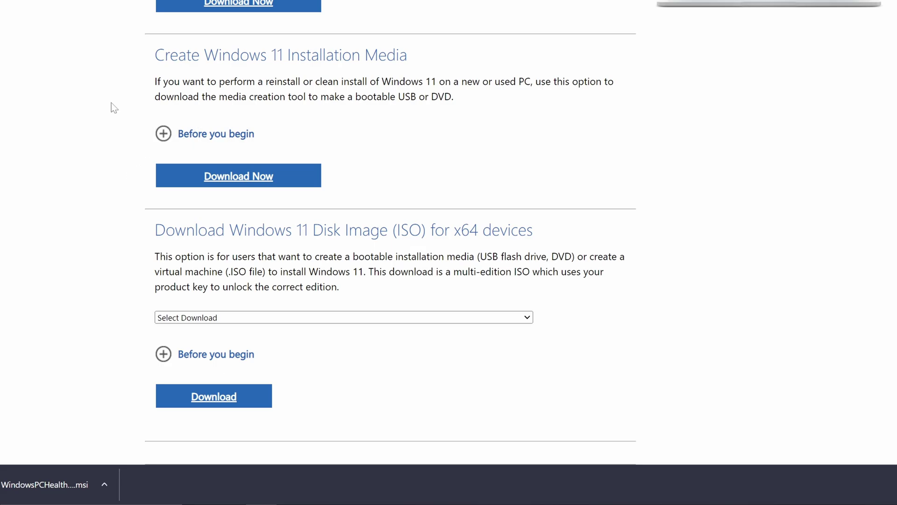
left_click(162, 133)
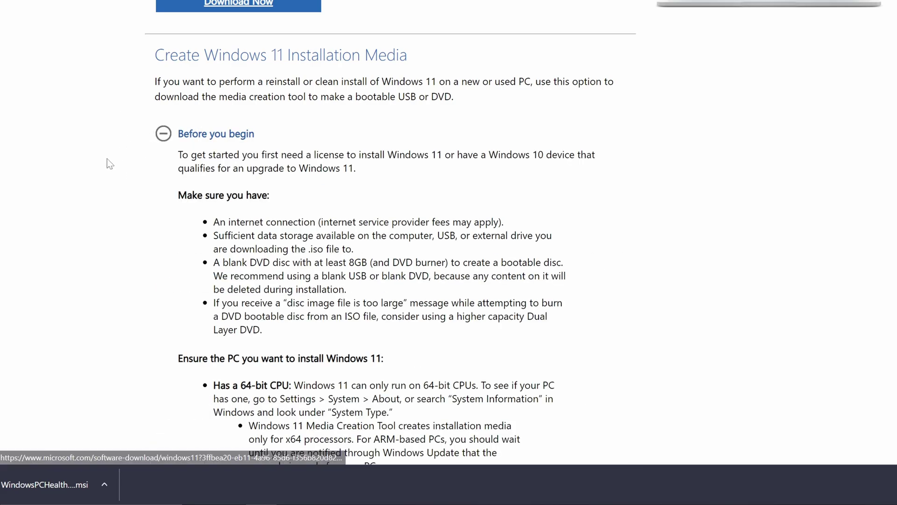
scroll(109, 162, "down", 3)
scroll(112, 158, "down", 1)
scroll(115, 159, "down", 2)
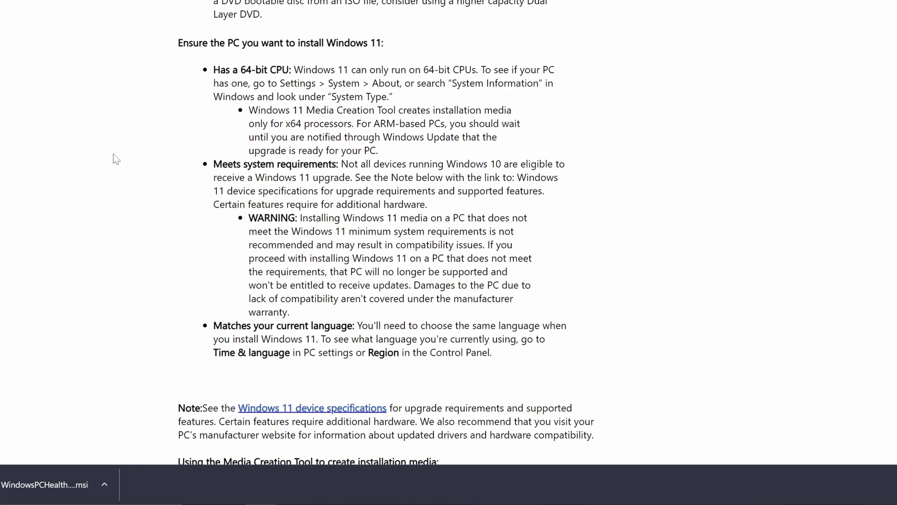
scroll(113, 153, "down", 10)
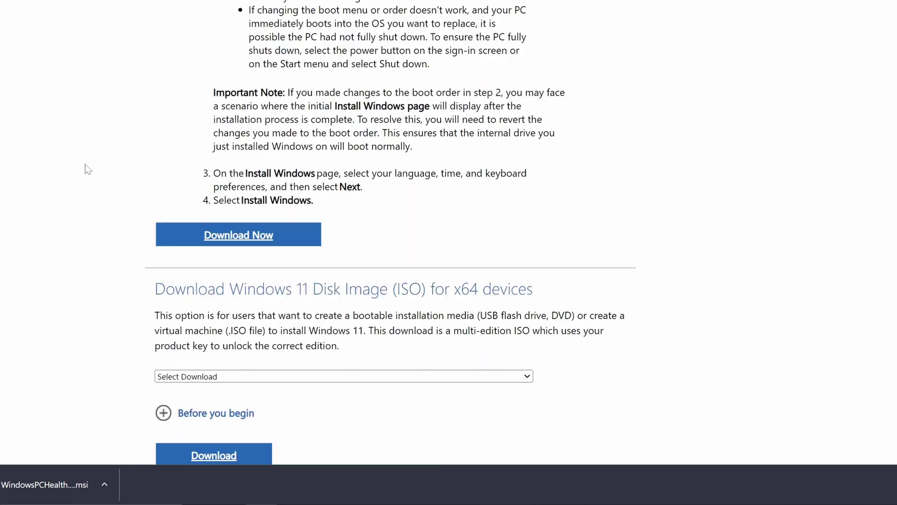
left_click(242, 237)
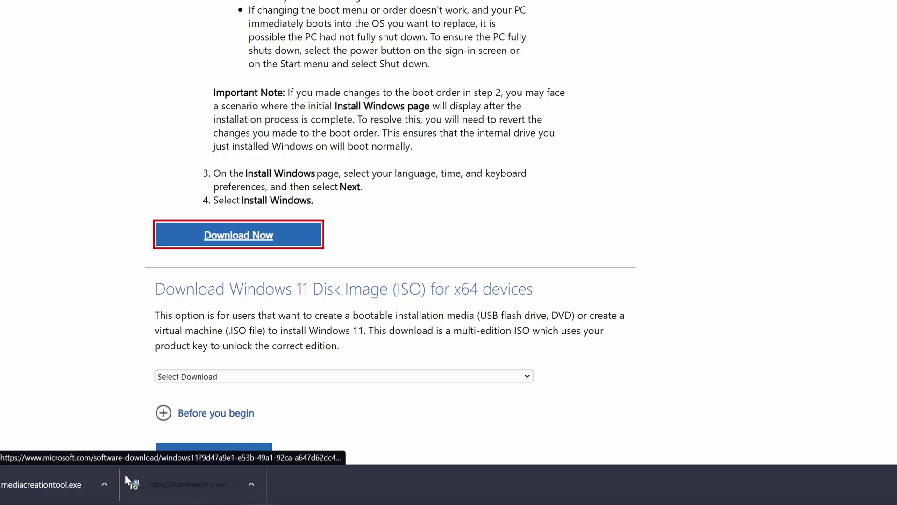
Run mediacreationtool.exe from the Downloads folder and scroll through its license terms.
left_click(104, 486)
left_click(148, 441)
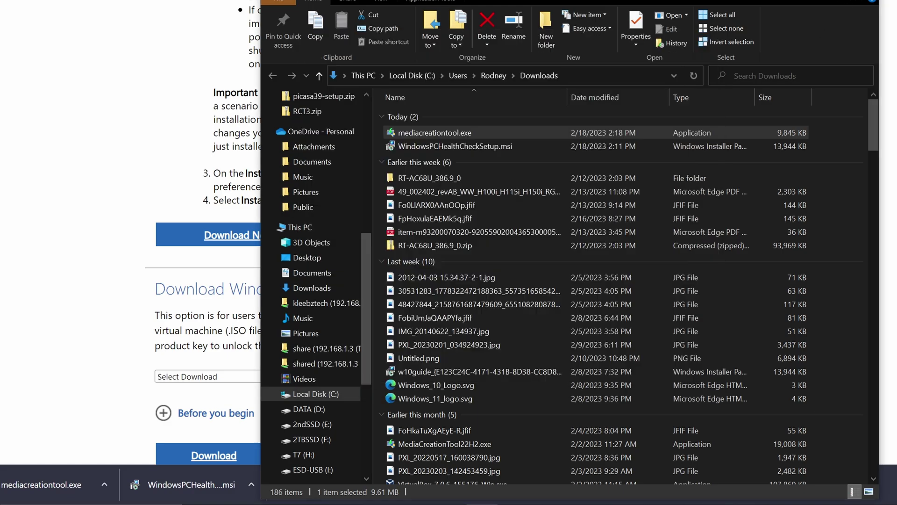
left_click(849, 4)
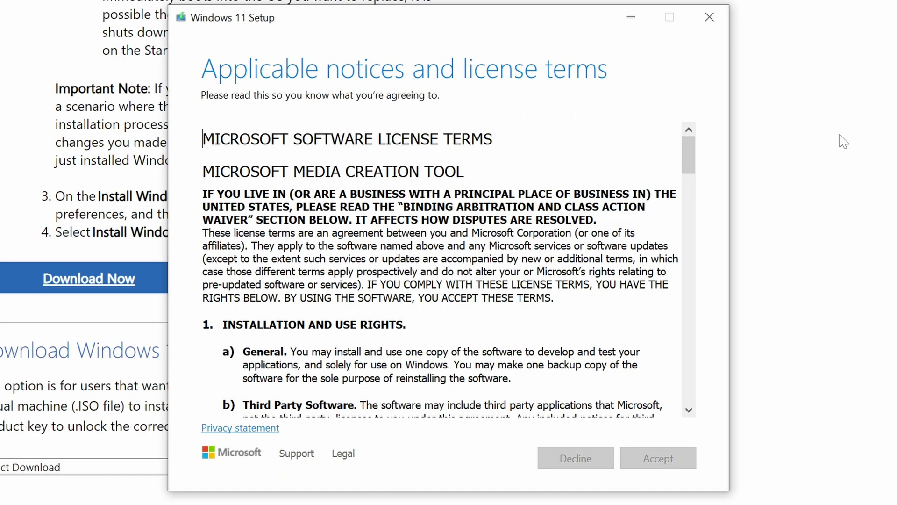
scroll(686, 141, "down", 1)
left_click_drag(687, 159, 673, 410)
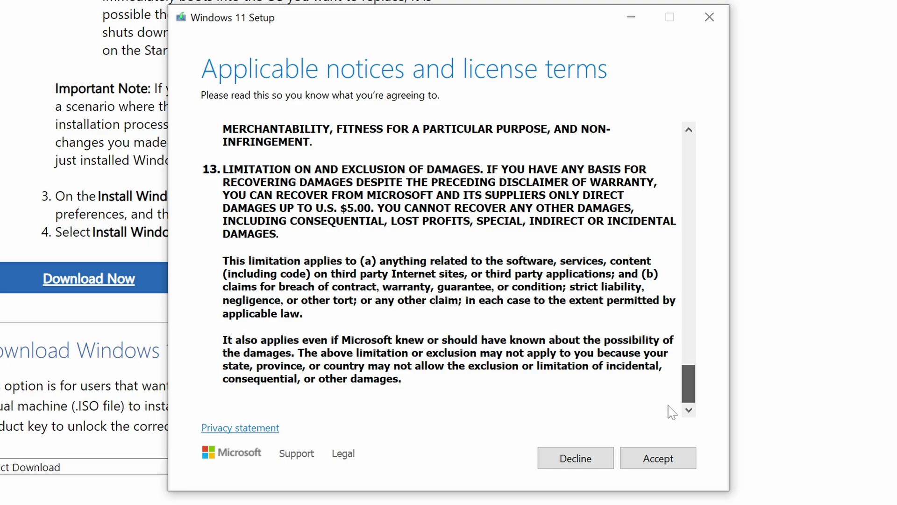
Accept the license and keep the recommended English (United States) Windows 11 edition.
left_click(668, 461)
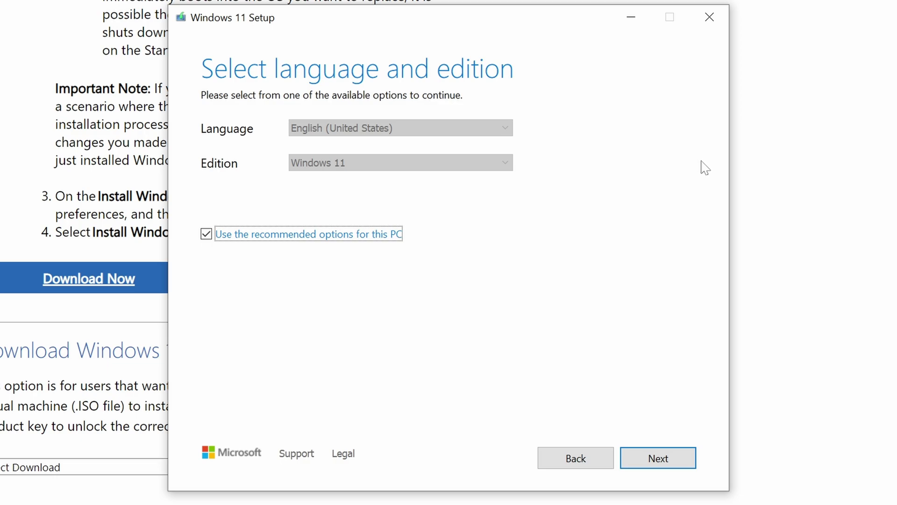
left_click(380, 240)
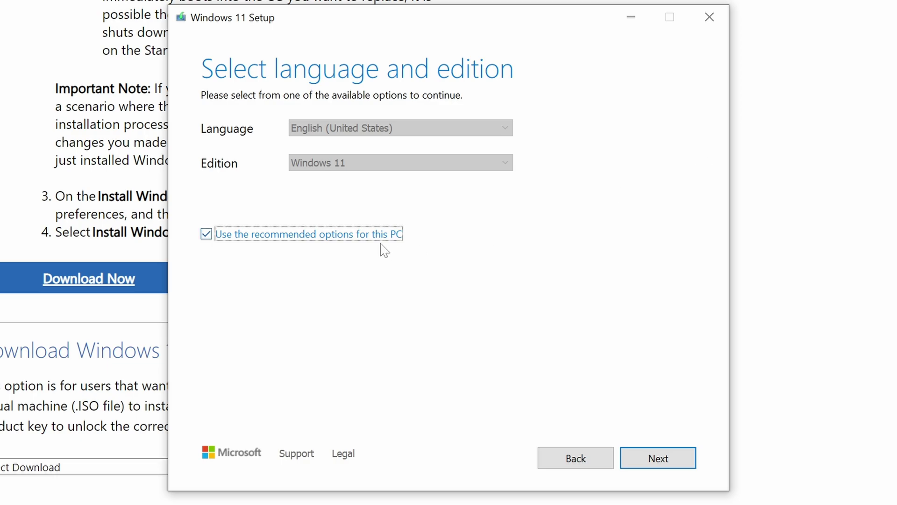
left_click(207, 237)
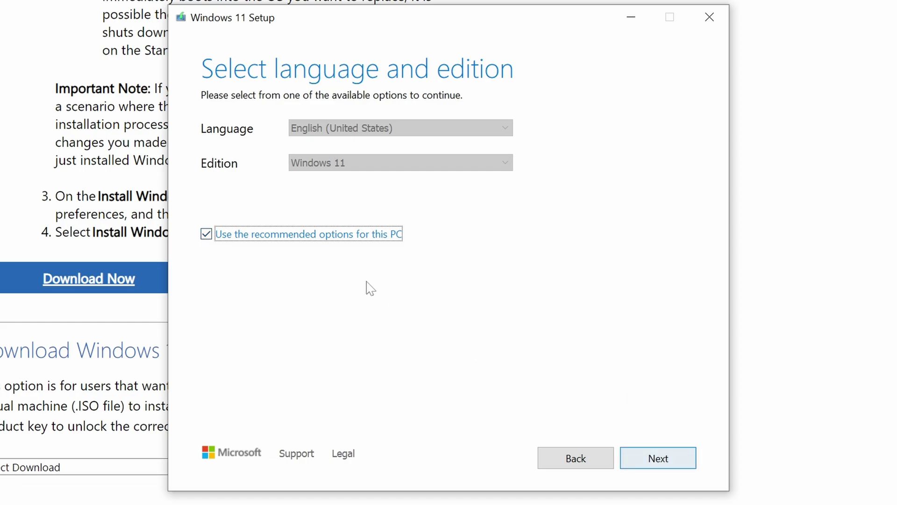
left_click(287, 235)
left_click(374, 133)
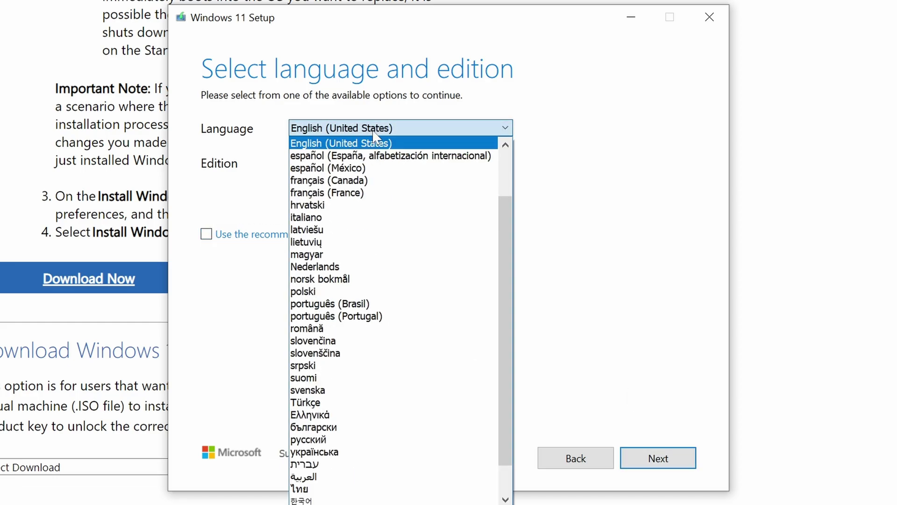
left_click(372, 140)
left_click(378, 164)
left_click(381, 168)
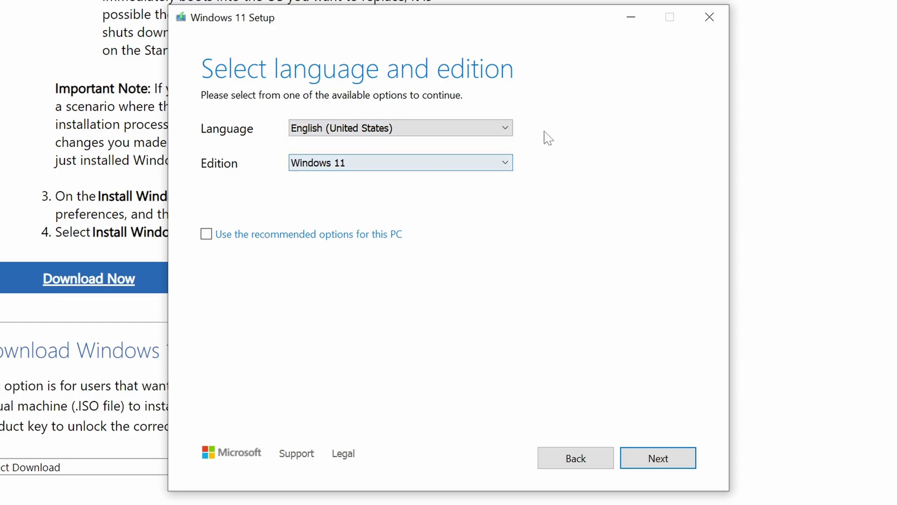
left_click(221, 239)
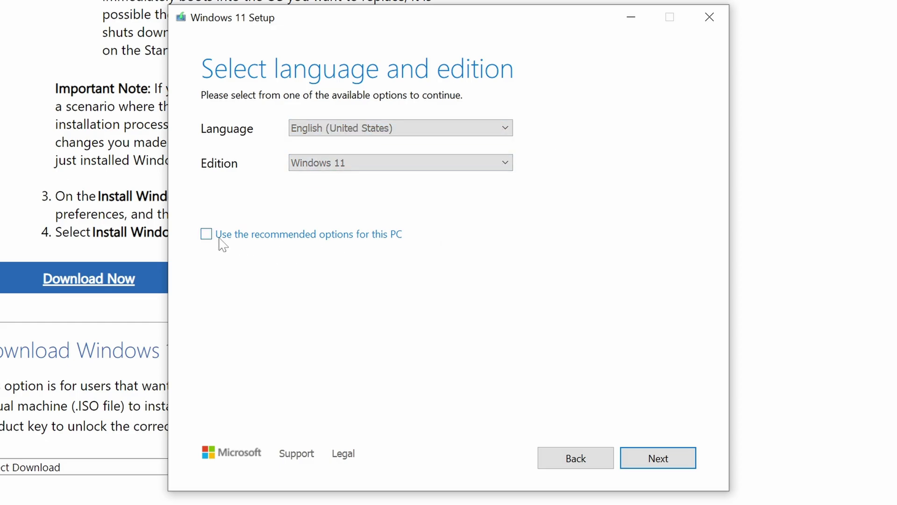
left_click(658, 459)
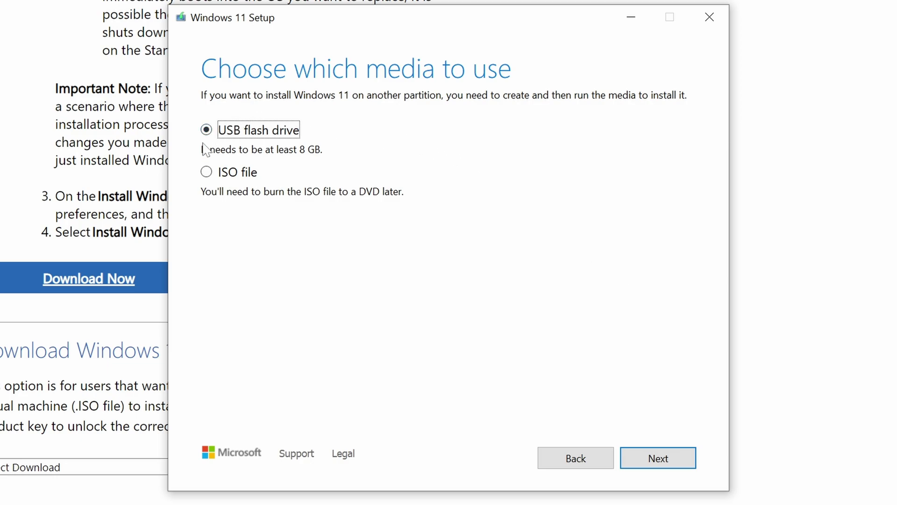
Choose USB flash drive media, target ESD-USB (I:), and start writing the Windows 11 installer.
left_click(652, 463)
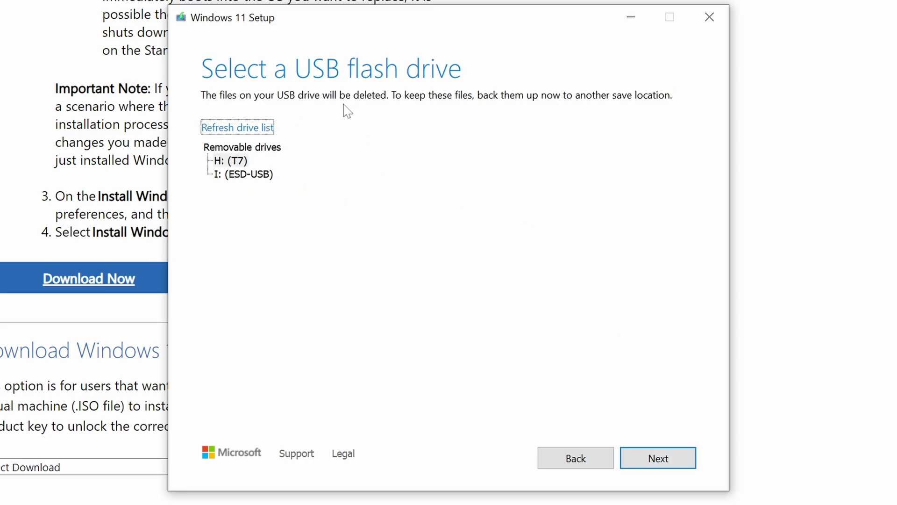
left_click(252, 174)
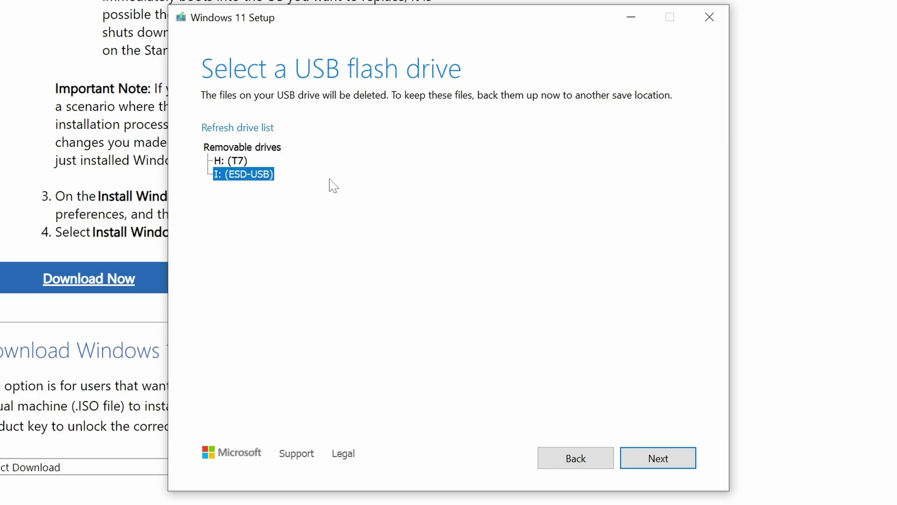
left_click(267, 134)
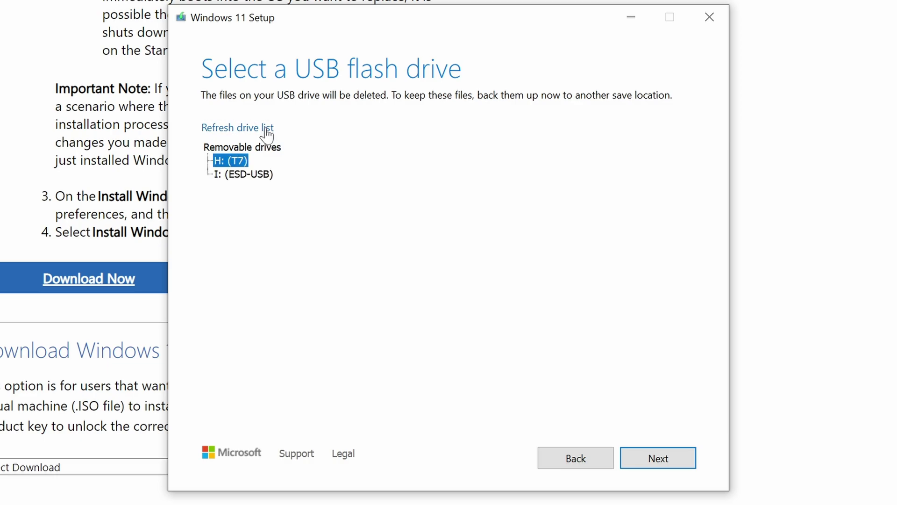
left_click(234, 175)
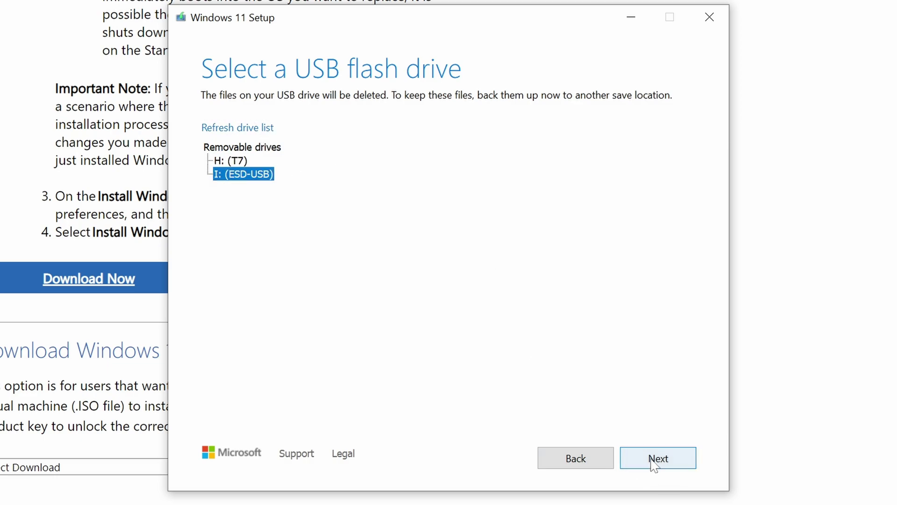
left_click(654, 462)
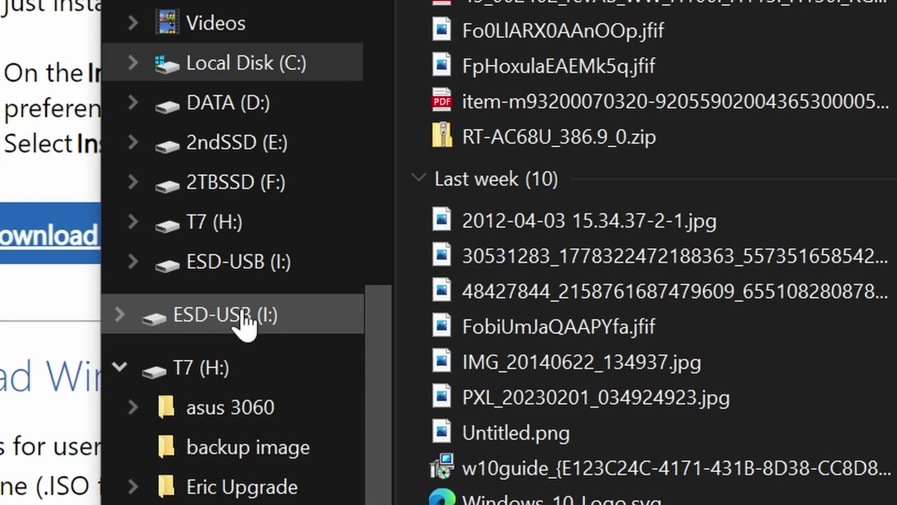
Eject ESD-USB (I:) from File Explorer's navigation pane.
right_click(243, 314)
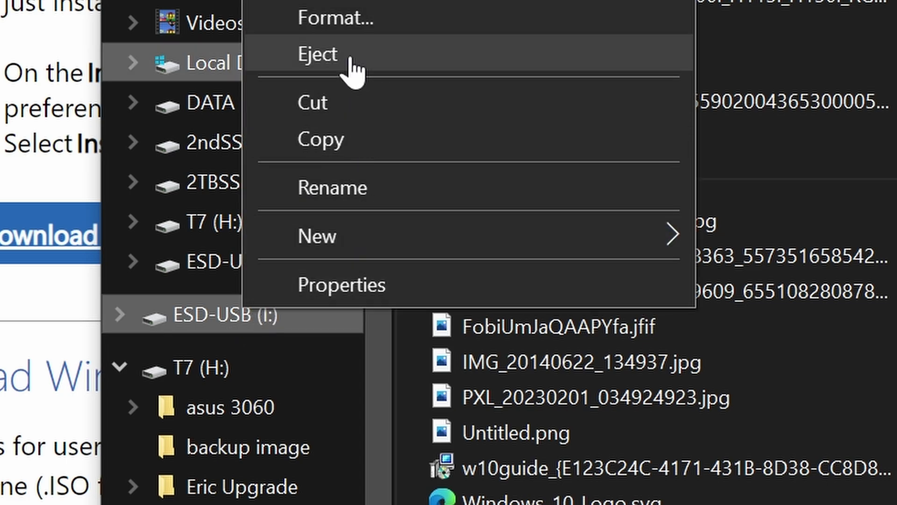
left_click(350, 60)
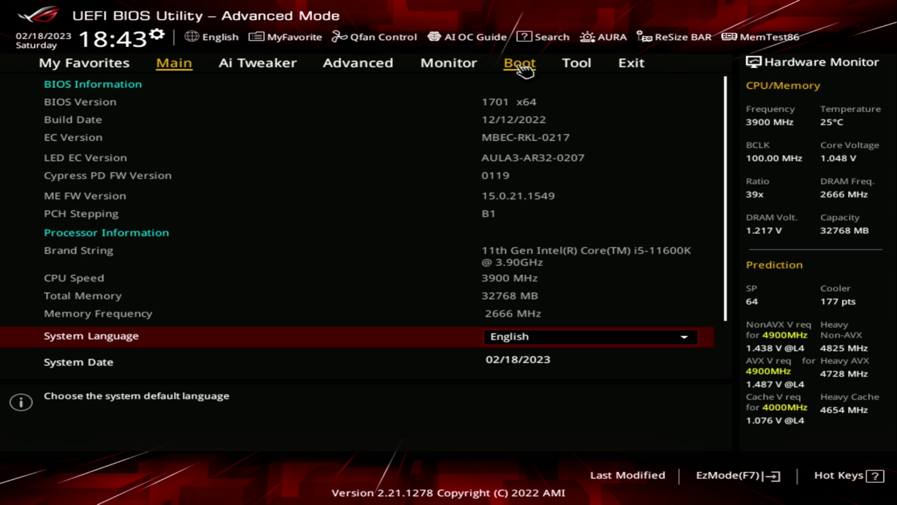
Set Boot Option #1 to UEFI: SanDisk, #2 to Windows Boot Manager, then save and reset.
left_click(521, 67)
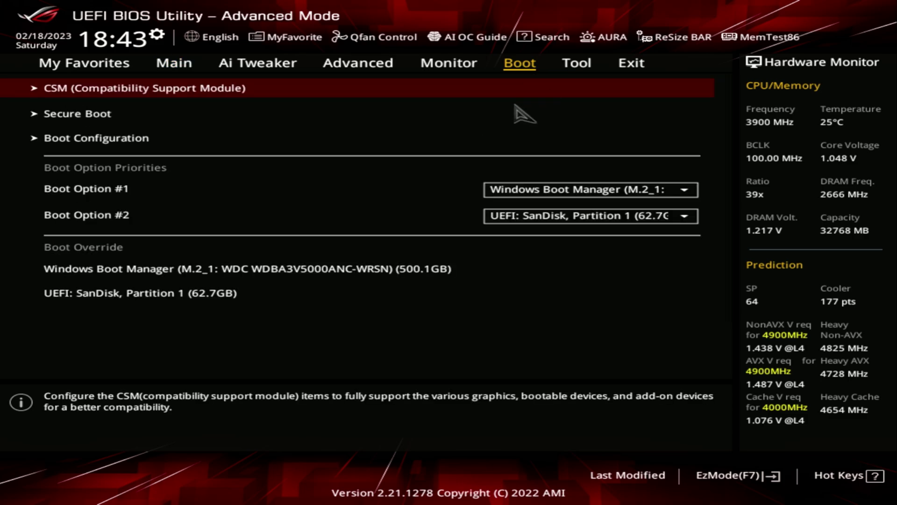
left_click(639, 188)
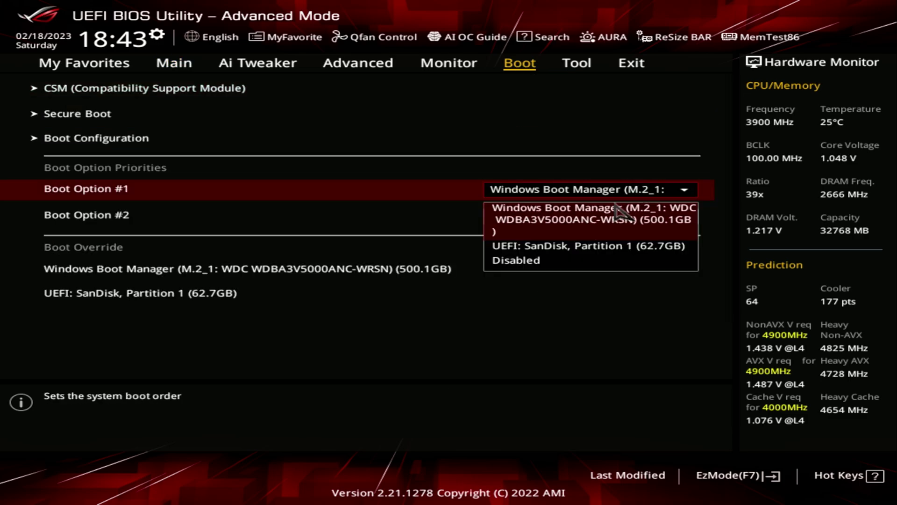
left_click(607, 249)
left_click(607, 219)
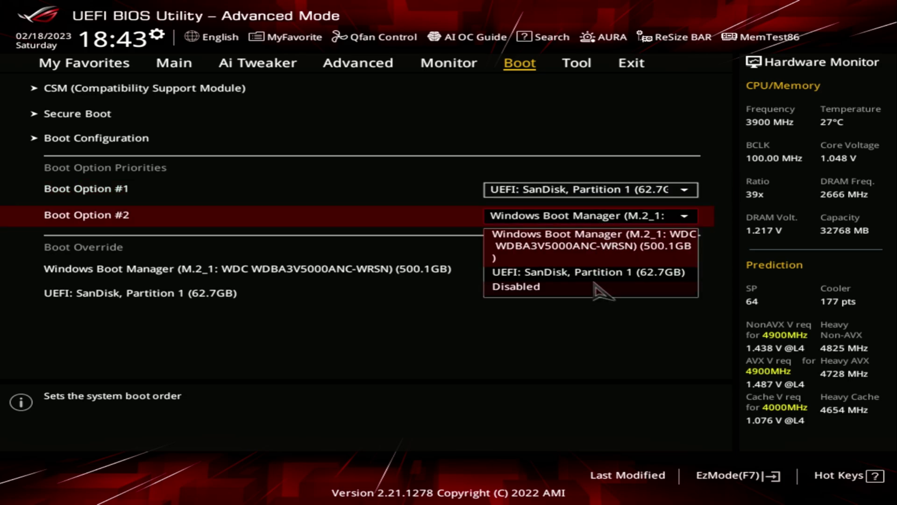
left_click(618, 253)
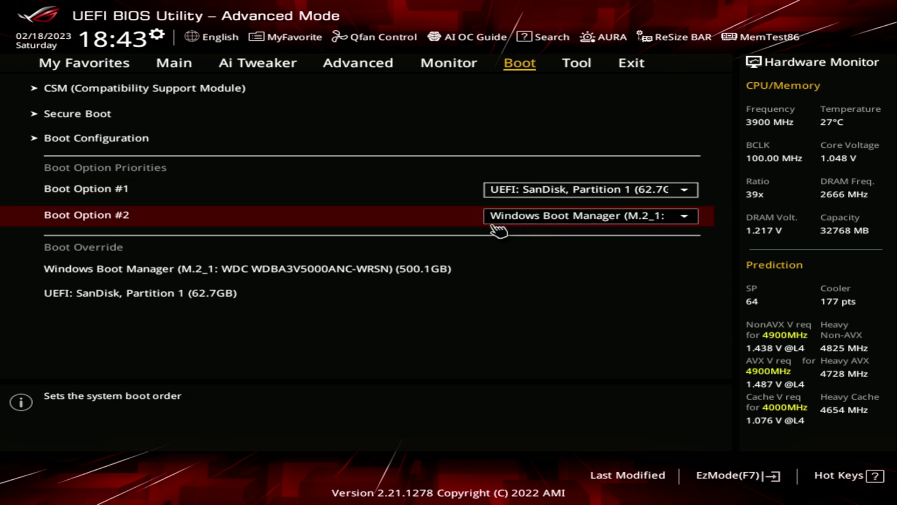
left_click(598, 188)
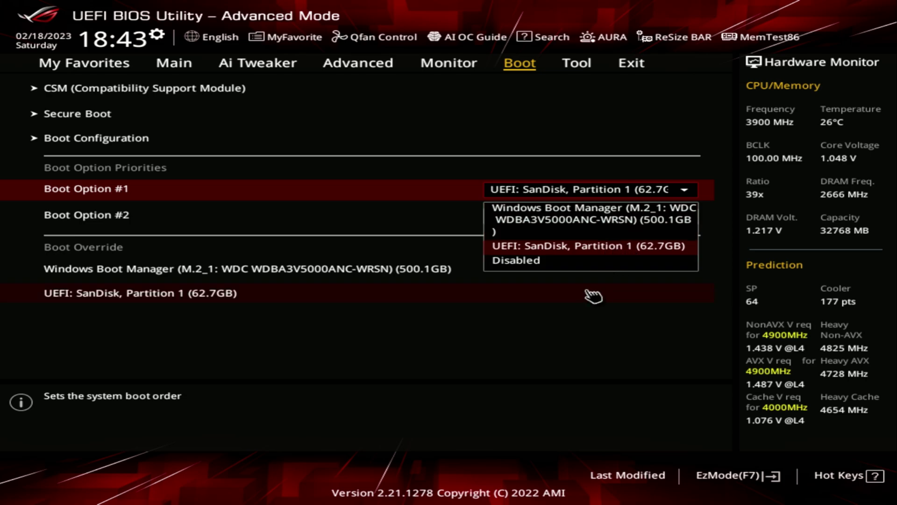
left_click(545, 341)
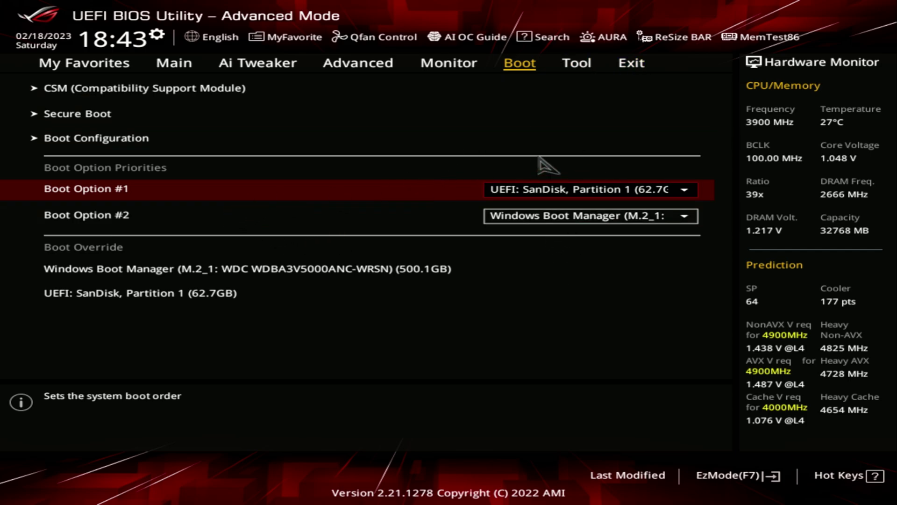
left_click(636, 68)
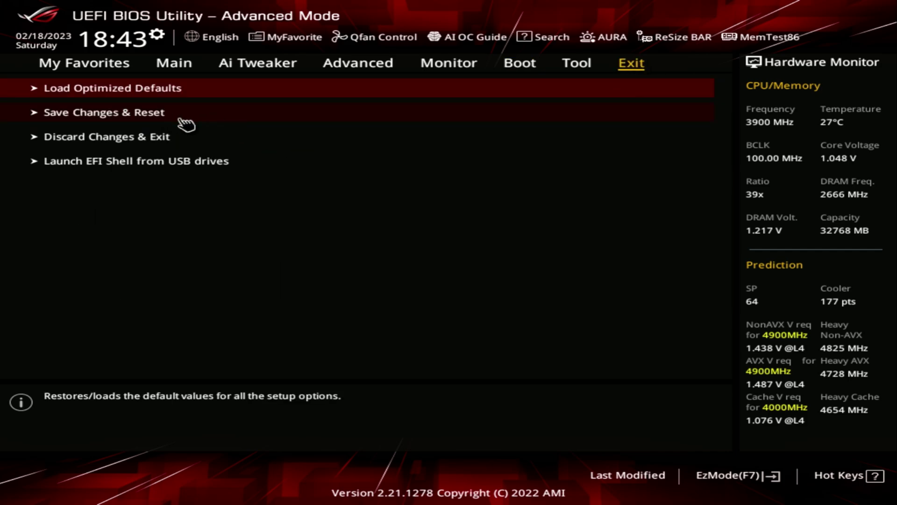
left_click(133, 114)
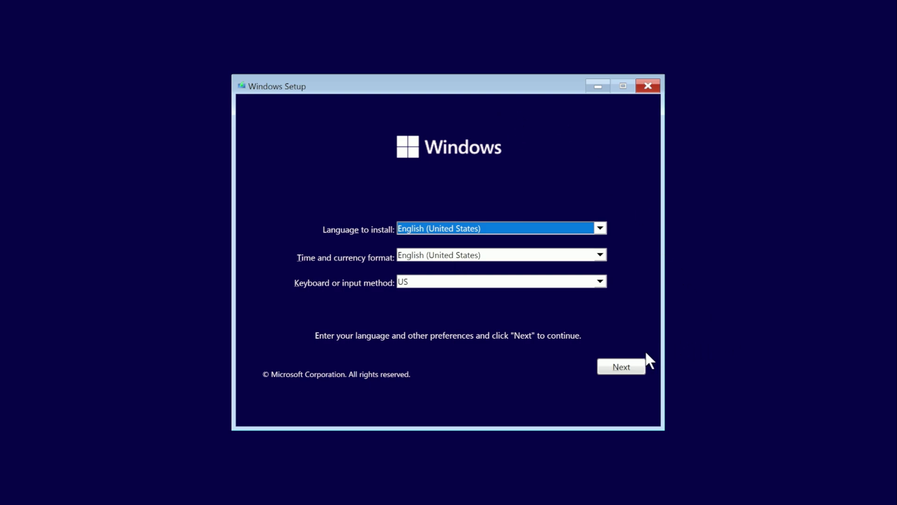
Keep the English (United States) language settings and begin the installation with Install now.
left_click(621, 369)
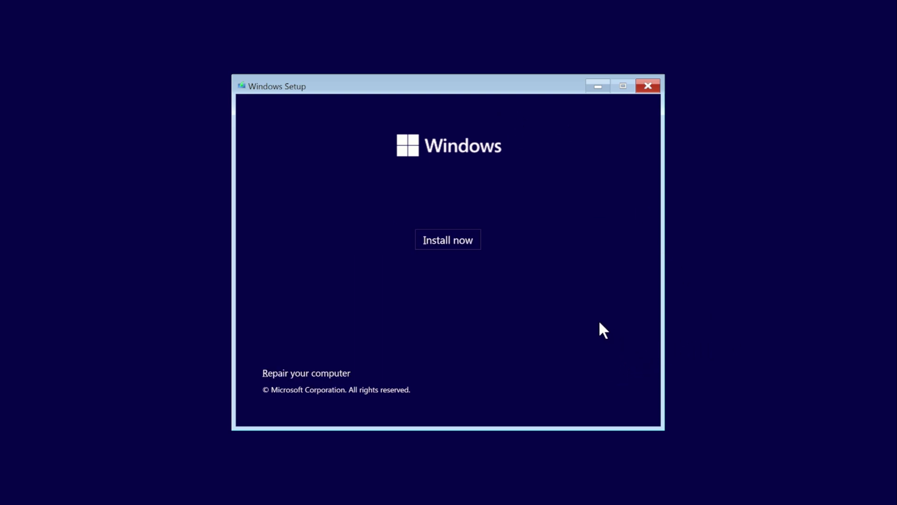
left_click(448, 241)
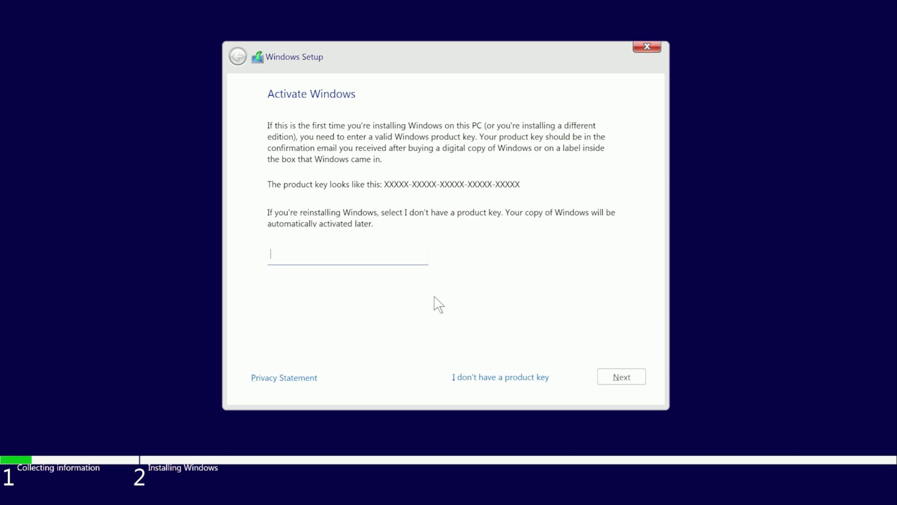
Continue without a product key and accept the Microsoft Software License Terms.
left_click(518, 376)
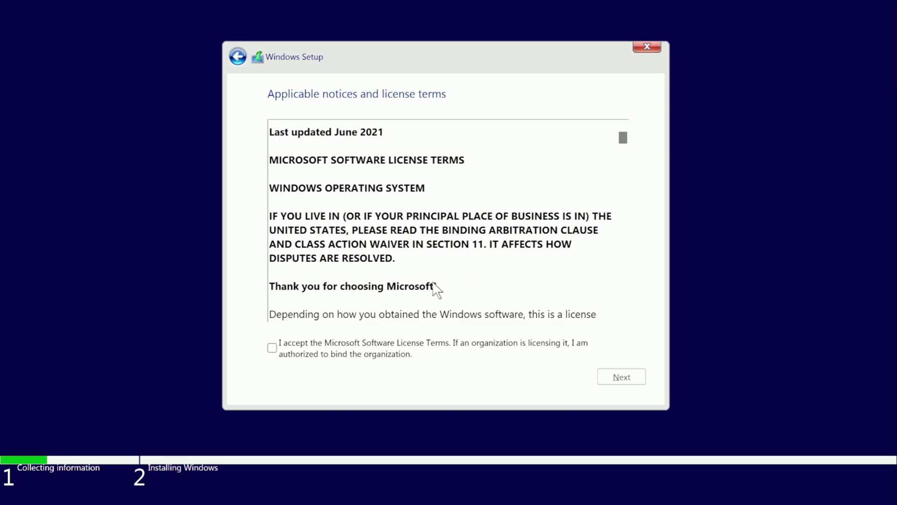
left_click(272, 348)
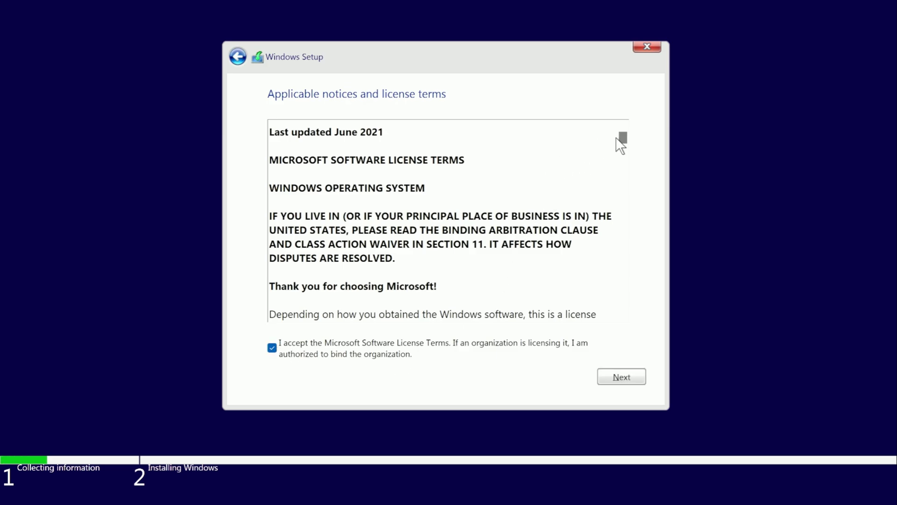
left_click_drag(622, 137, 616, 322)
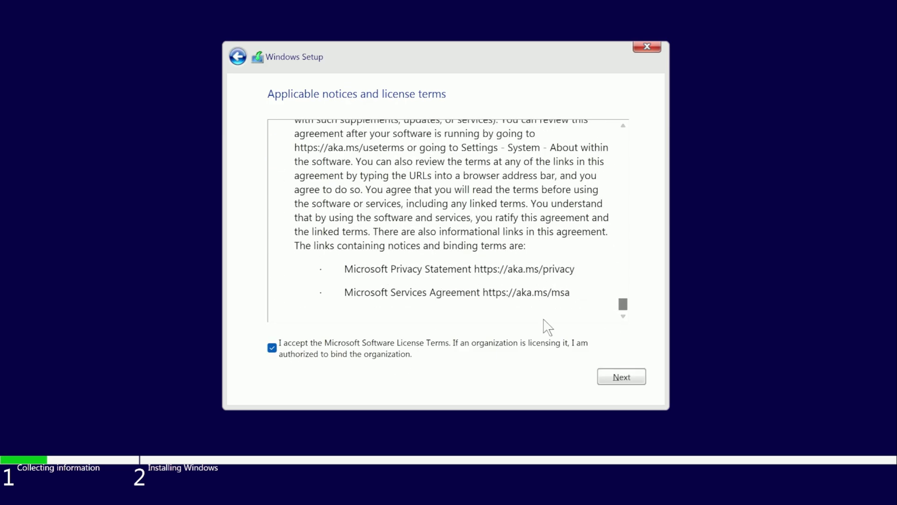
left_click(622, 378)
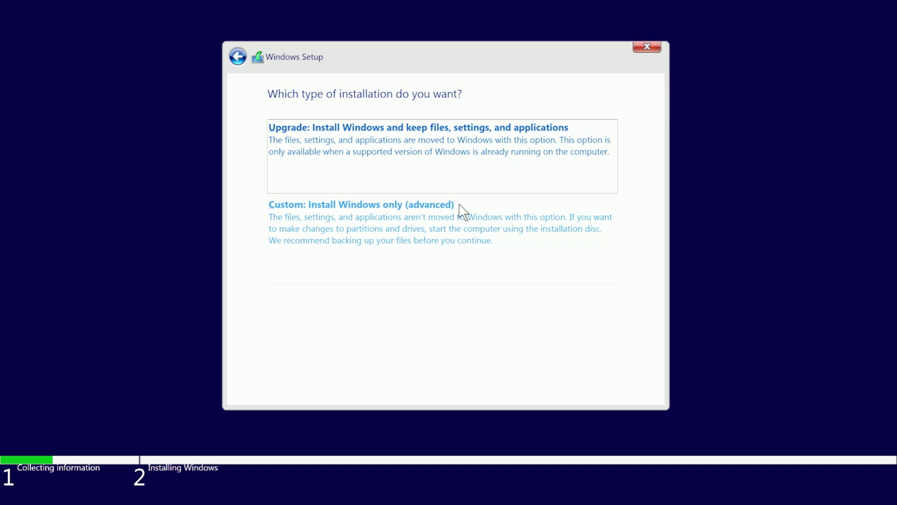
Choose a custom install, then delete the 100 MB system and 16 MB reserved partitions.
left_click(370, 231)
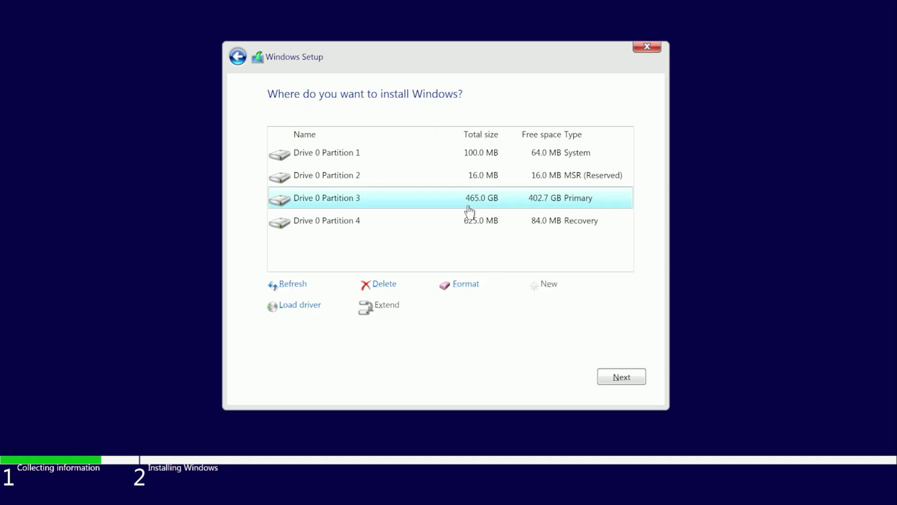
left_click(490, 155)
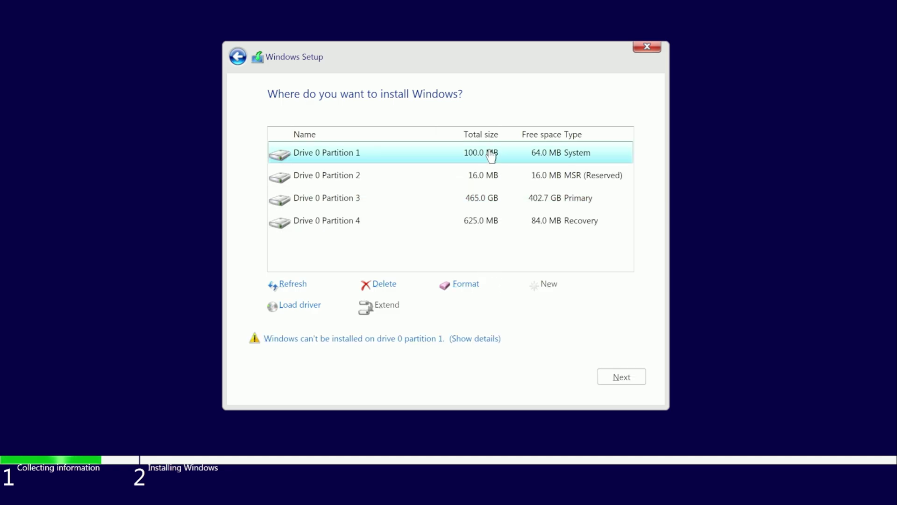
left_click(385, 285)
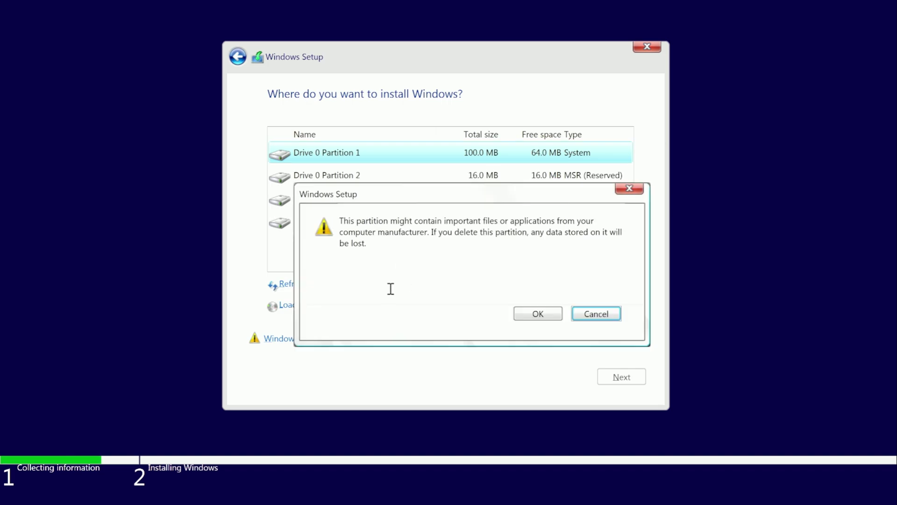
left_click(534, 314)
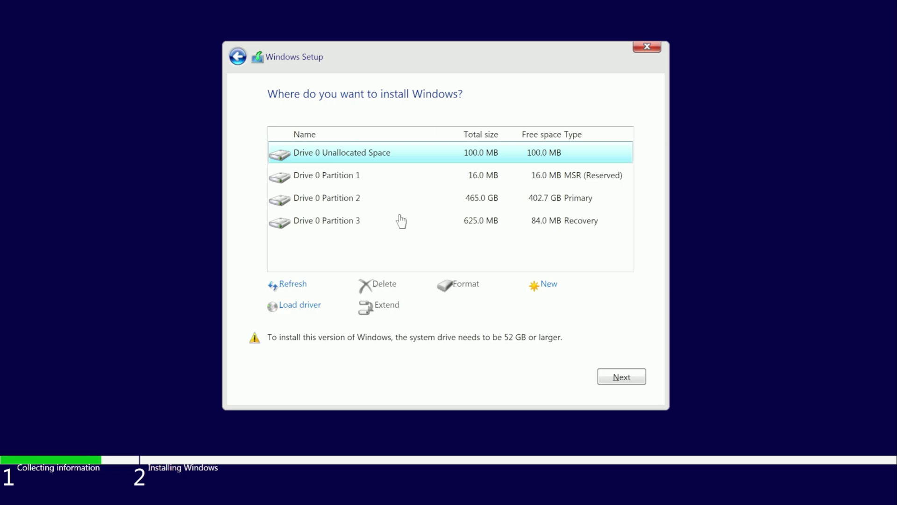
left_click(401, 181)
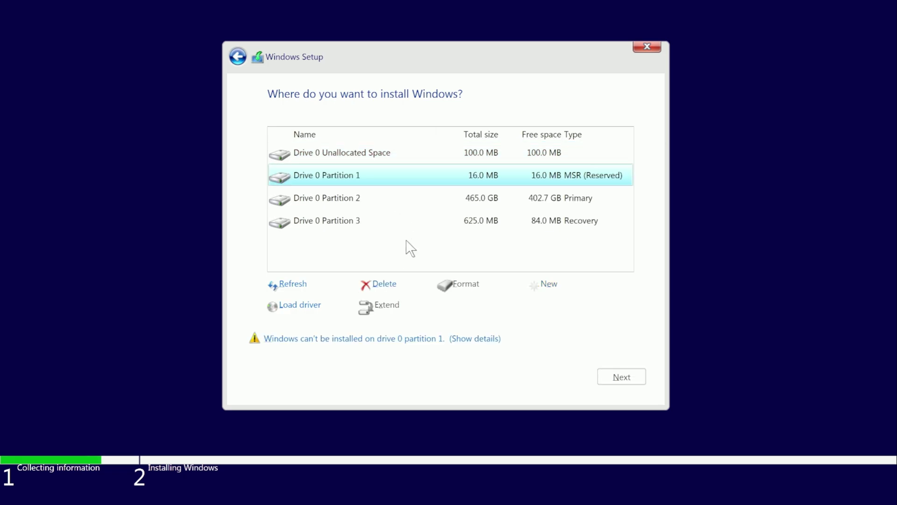
left_click(385, 286)
left_click(532, 314)
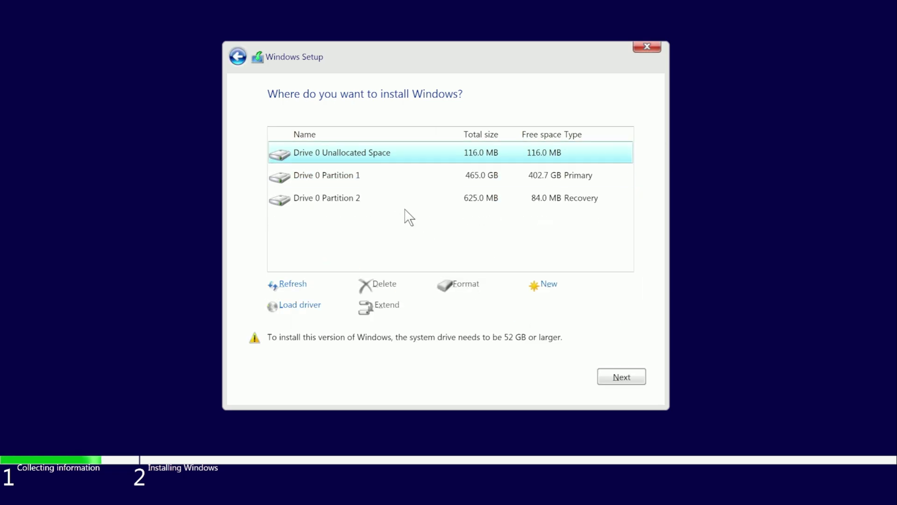
Delete the 465.0 GB partition and the 625 MB recovery partition, leaving only unallocated space.
left_click(381, 181)
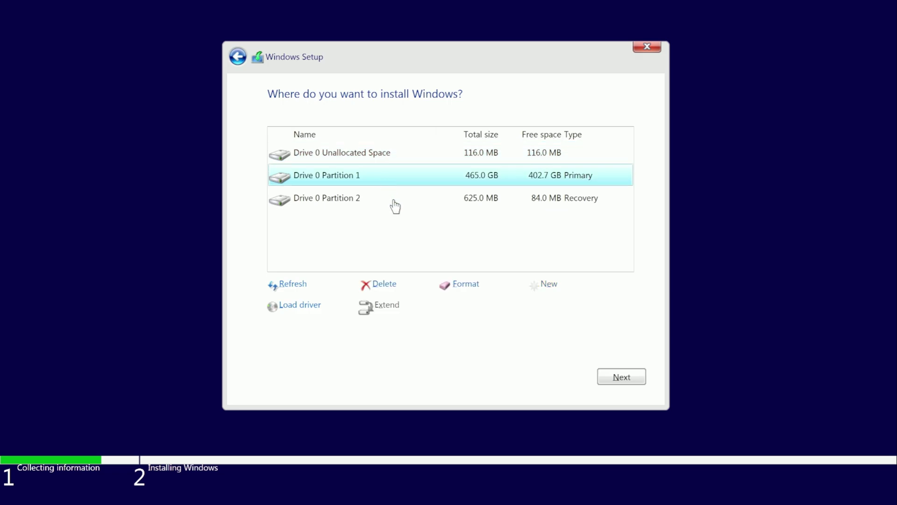
left_click(383, 285)
left_click(535, 313)
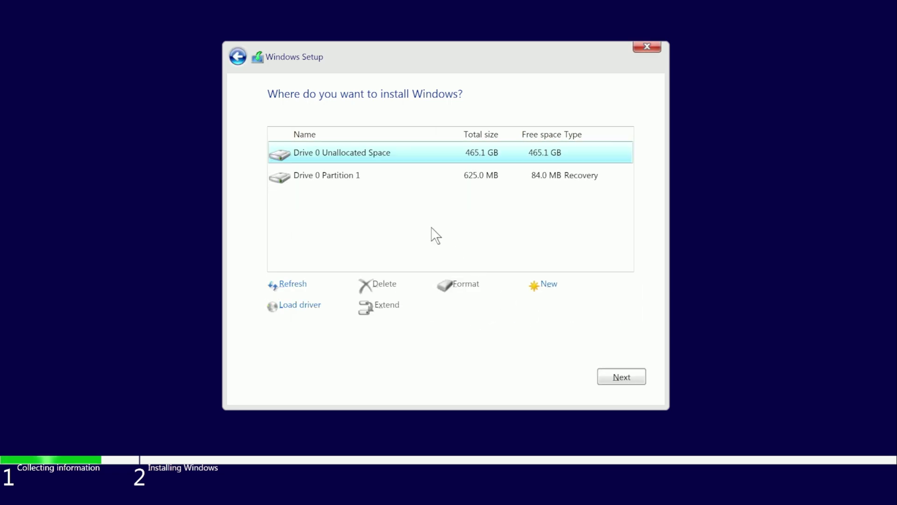
left_click(408, 184)
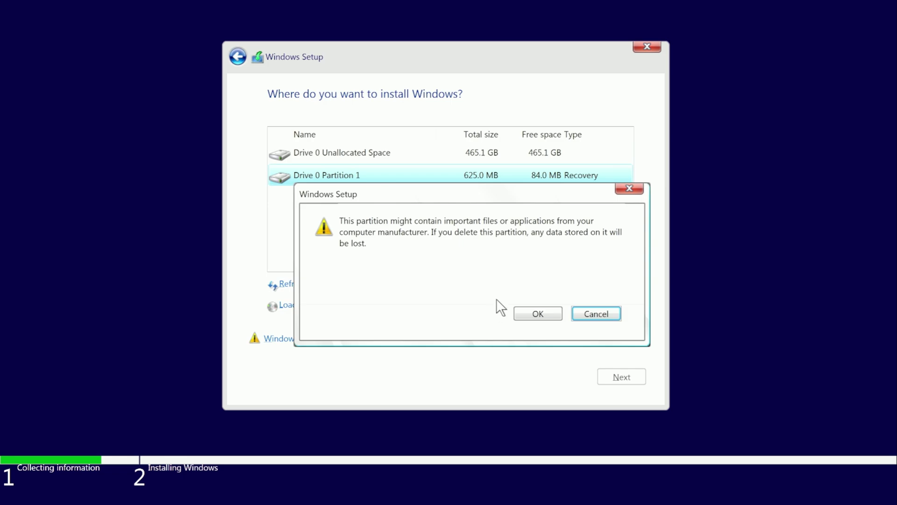
left_click(538, 314)
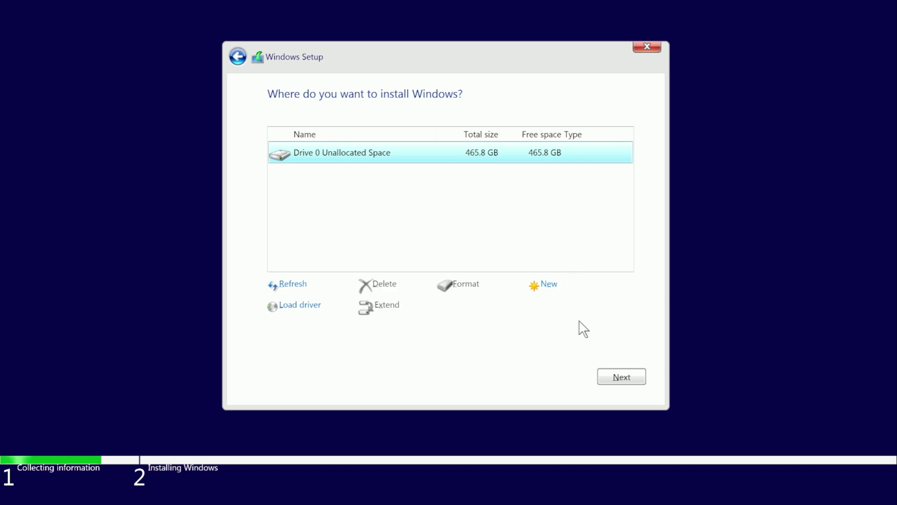
Install Windows onto Drive 0's 465.8 GB unallocated space.
left_click(623, 376)
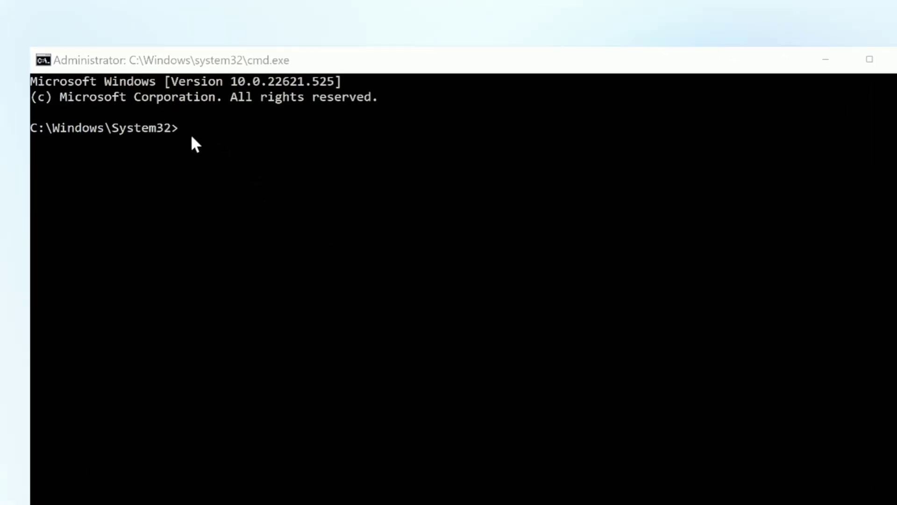
Enter oobe\bypassnro at the System32 prompt of the Administrator Command Prompt.
left_click(227, 164)
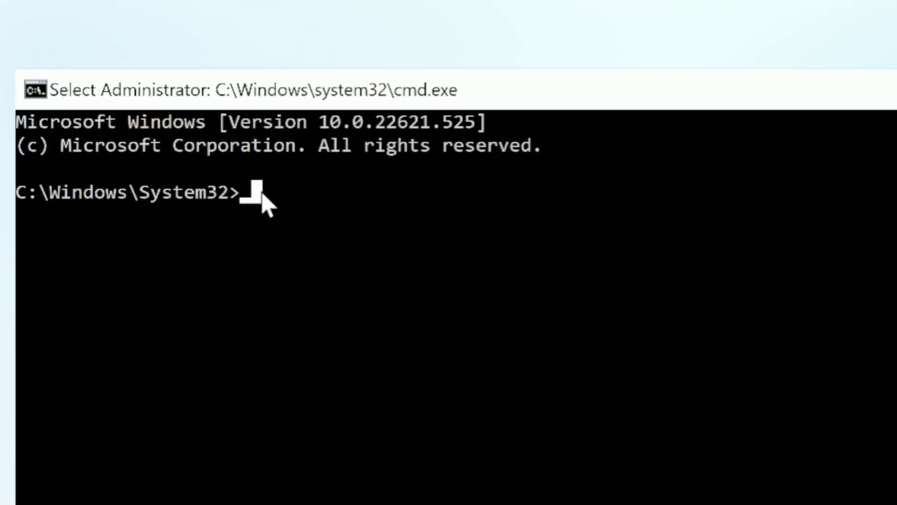
key("Escape")
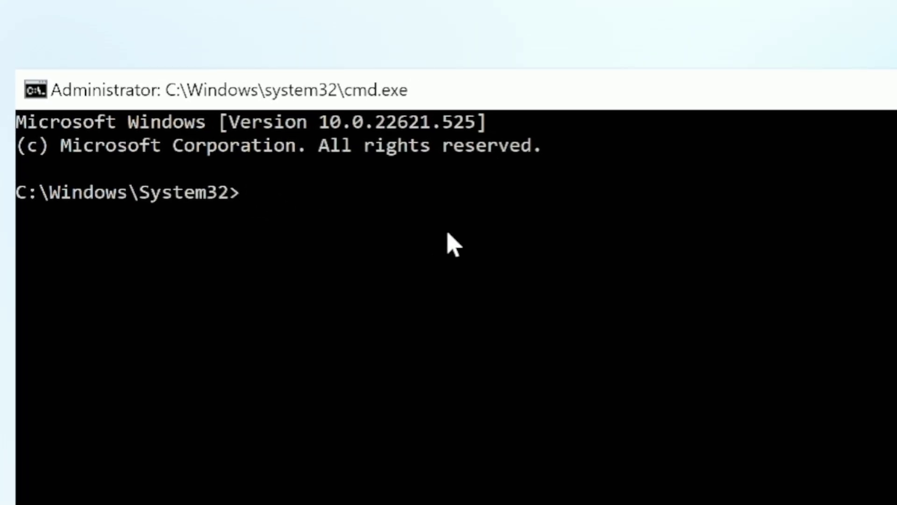
type("oobe")
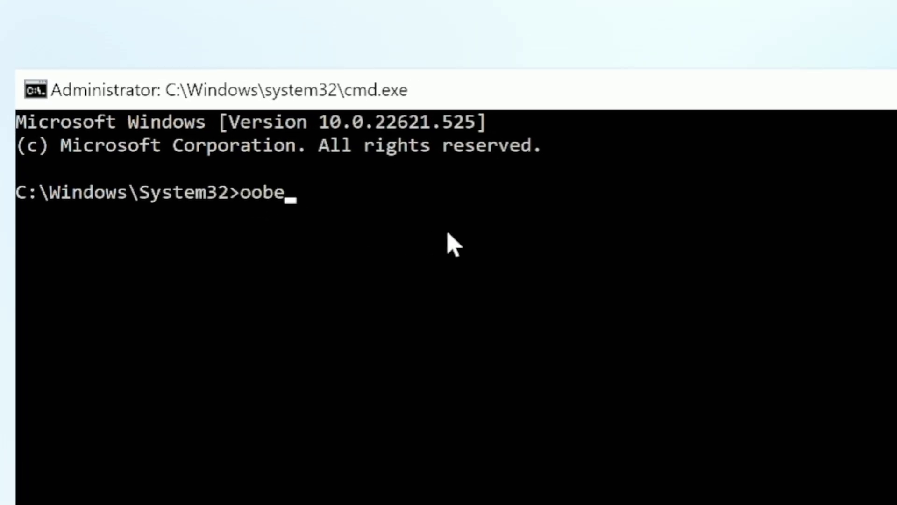
type("\\bypass")
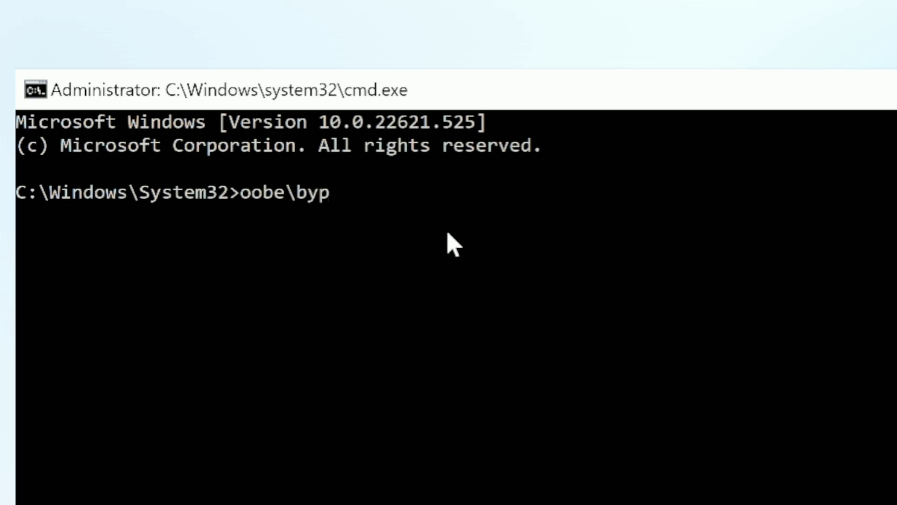
type("nro")
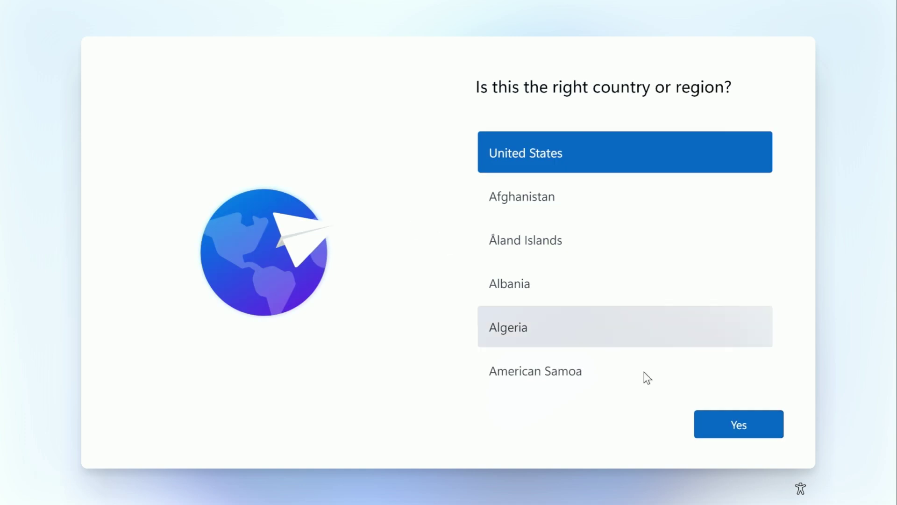
Confirm United States as the region and US as the keyboard, skipping a second layout.
left_click(708, 434)
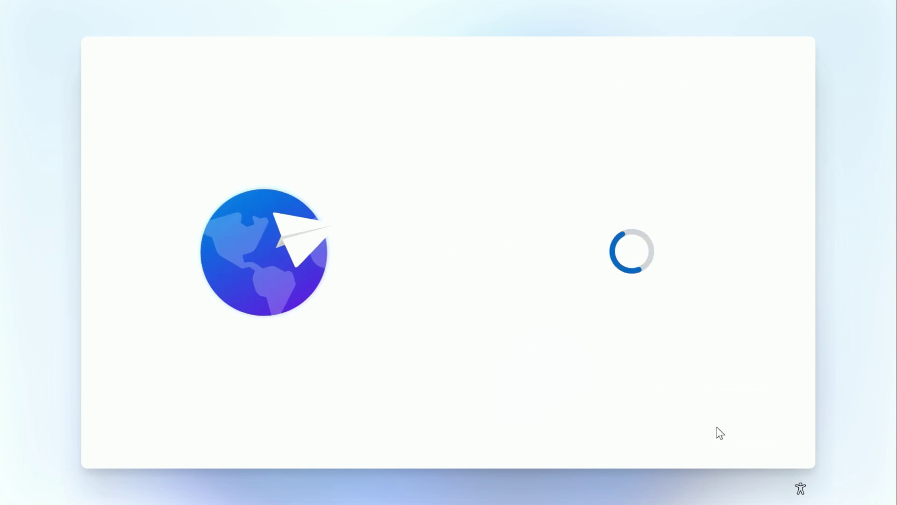
left_click(743, 427)
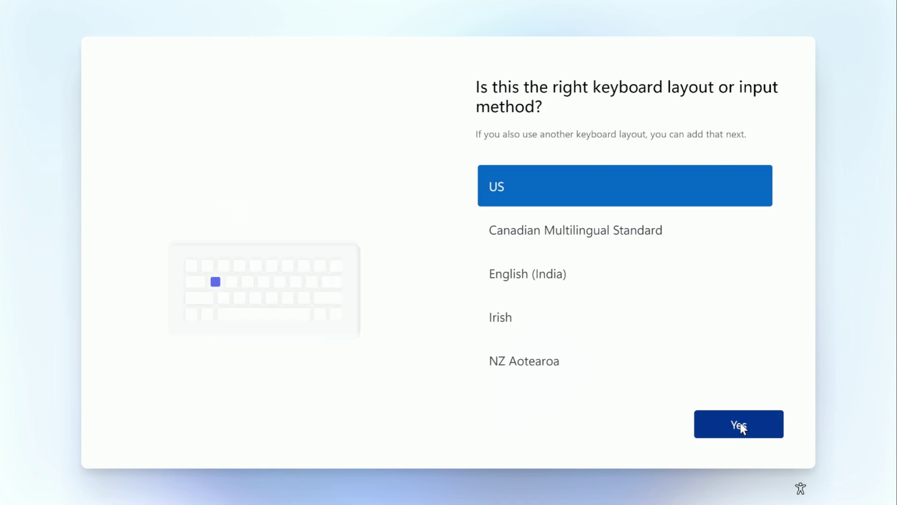
left_click(743, 427)
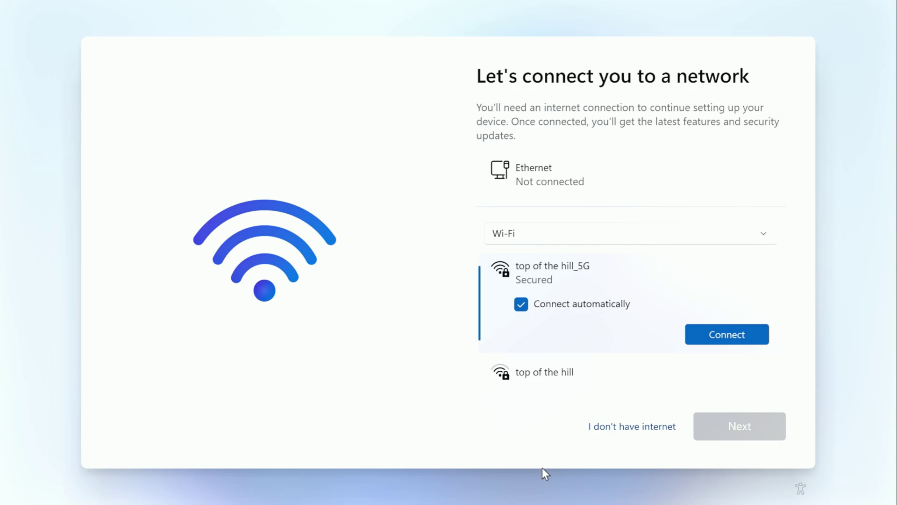
Continue without internet and create local account 'user' with a password and its confirmation.
left_click(611, 428)
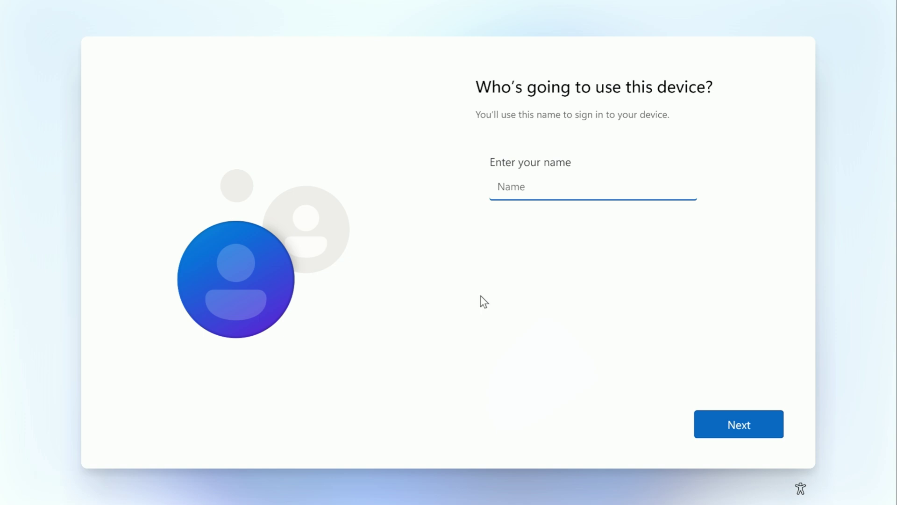
type("user")
key("Return")
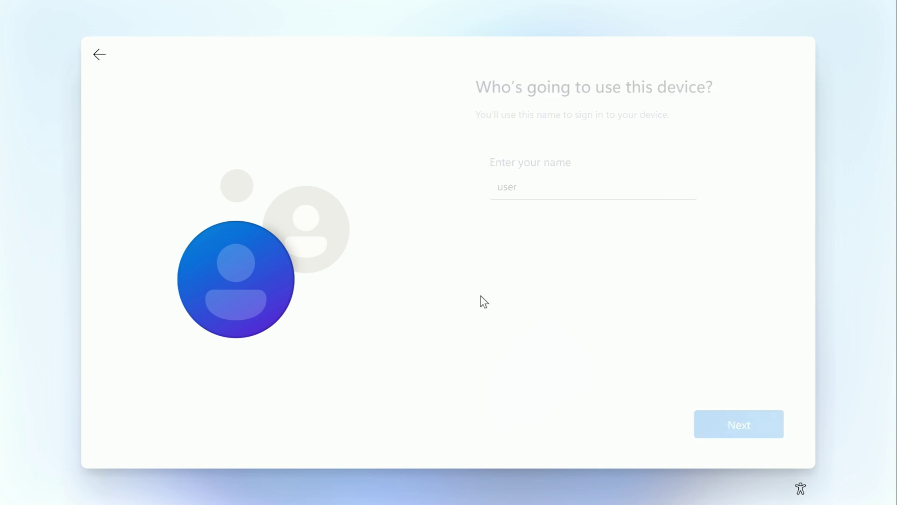
type("••••")
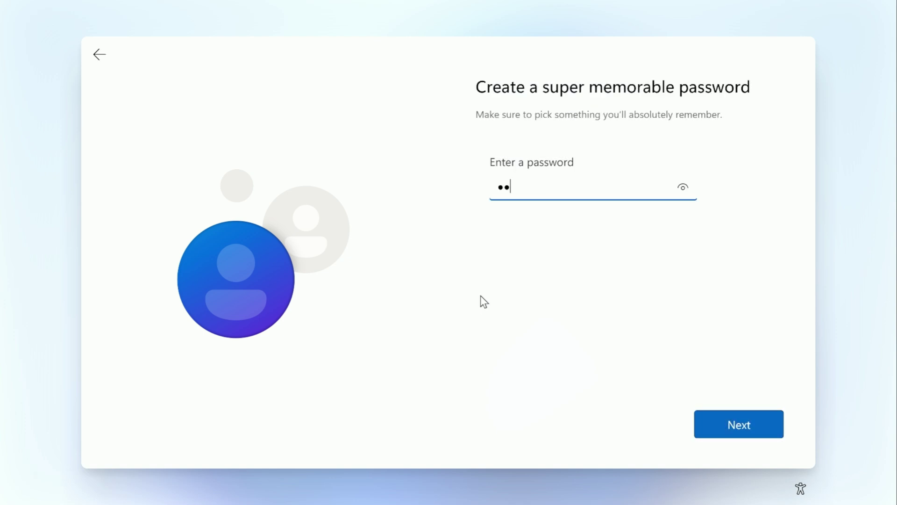
type("••••")
key("Return")
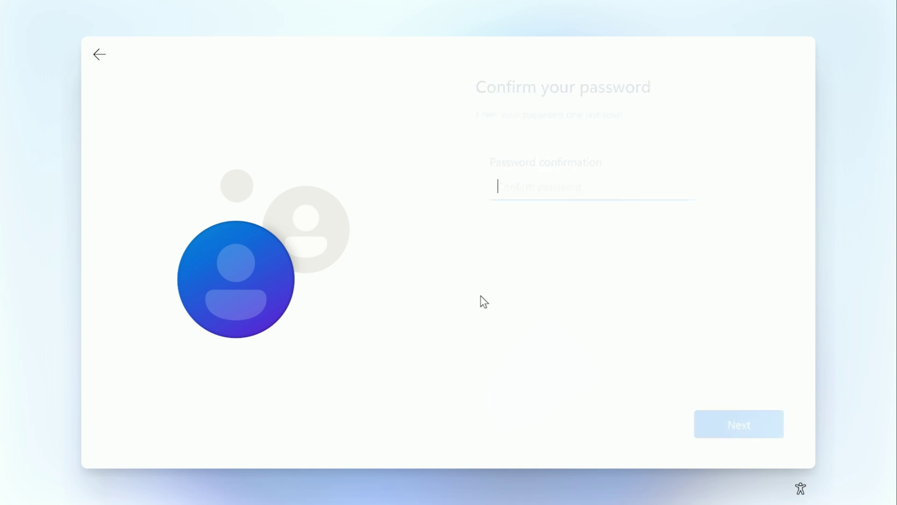
type("••••••")
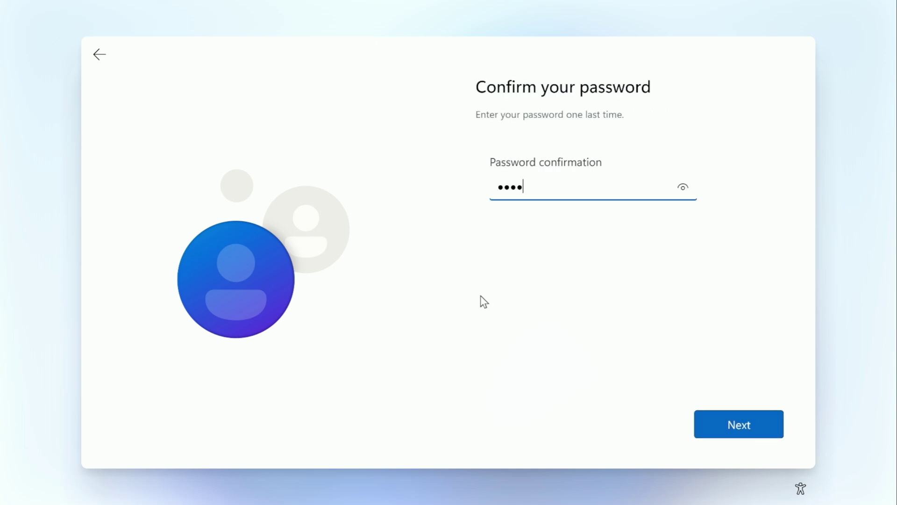
type("••")
key("Return")
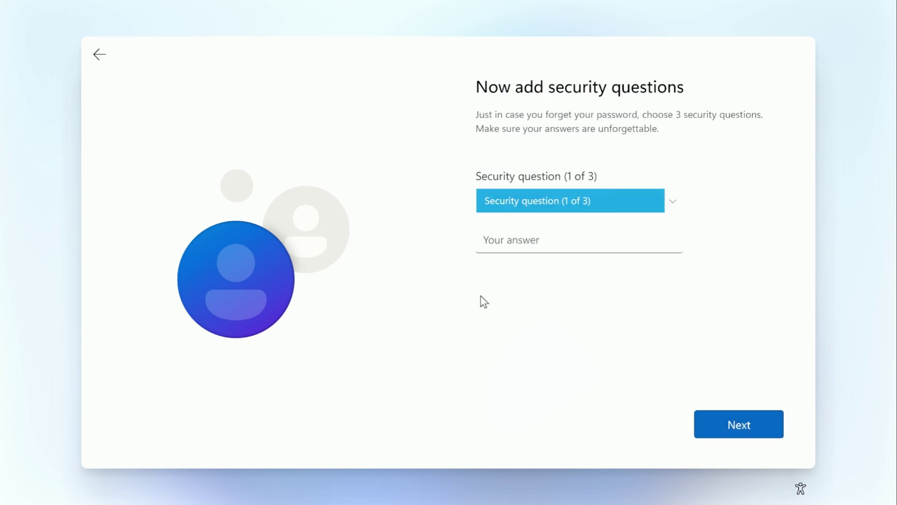
Choose the first pet, birth city and childhood nickname security questions and enter their answers.
left_click(621, 205)
left_click(645, 215)
left_click(597, 232)
type("an")
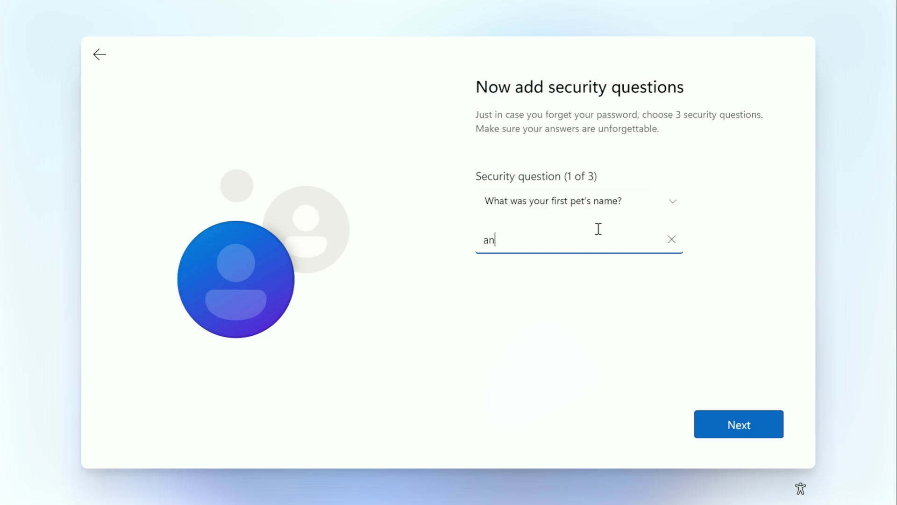
key("Return")
left_click(673, 201)
left_click(628, 204)
left_click(624, 240)
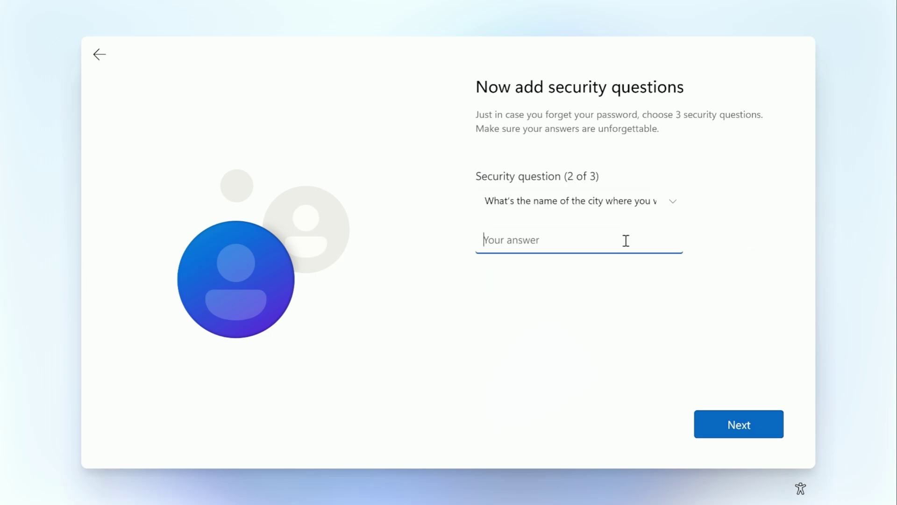
type("answer")
key("Return")
left_click(662, 205)
left_click(608, 216)
left_click(631, 239)
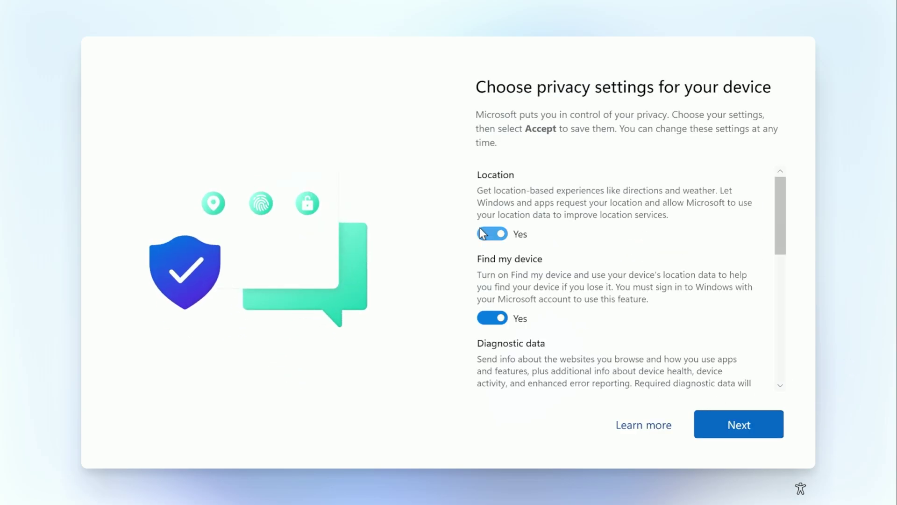
Turn off Find my device, Inking & typing, Tailored experiences and Advertising ID; set diagnostics to Required only.
left_click(492, 317)
scroll(497, 299, "down", 3)
left_click(492, 246)
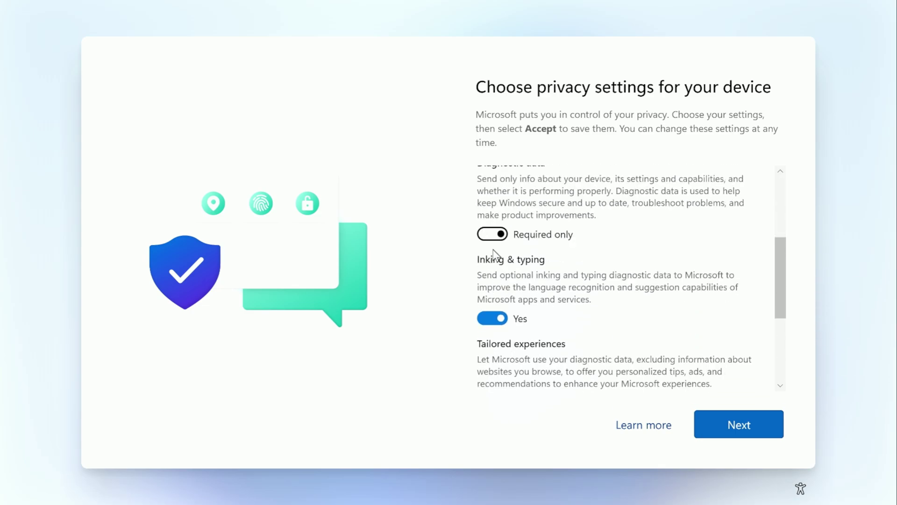
left_click(500, 320)
scroll(496, 311, "down", 3)
left_click(486, 236)
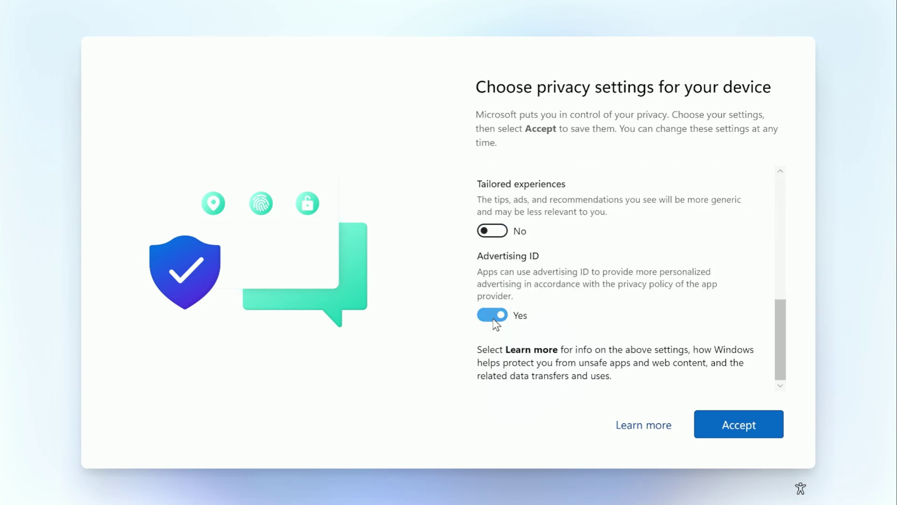
left_click(496, 316)
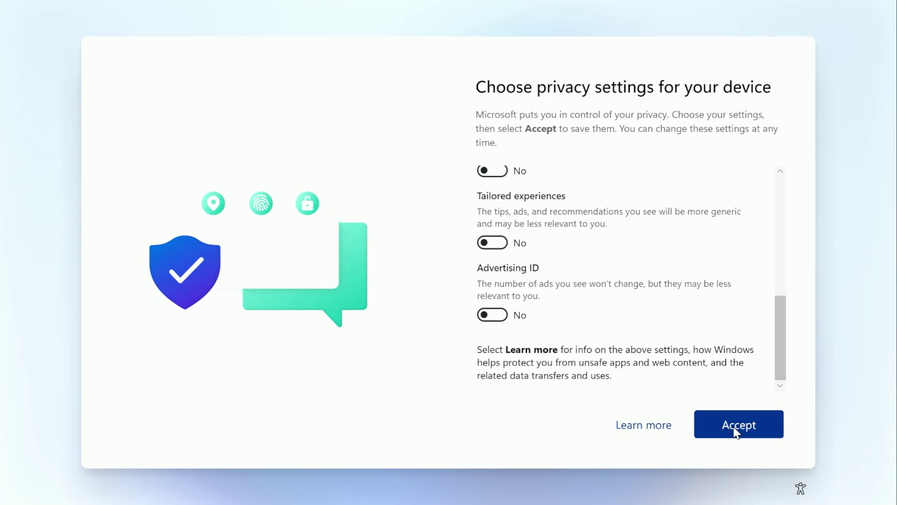